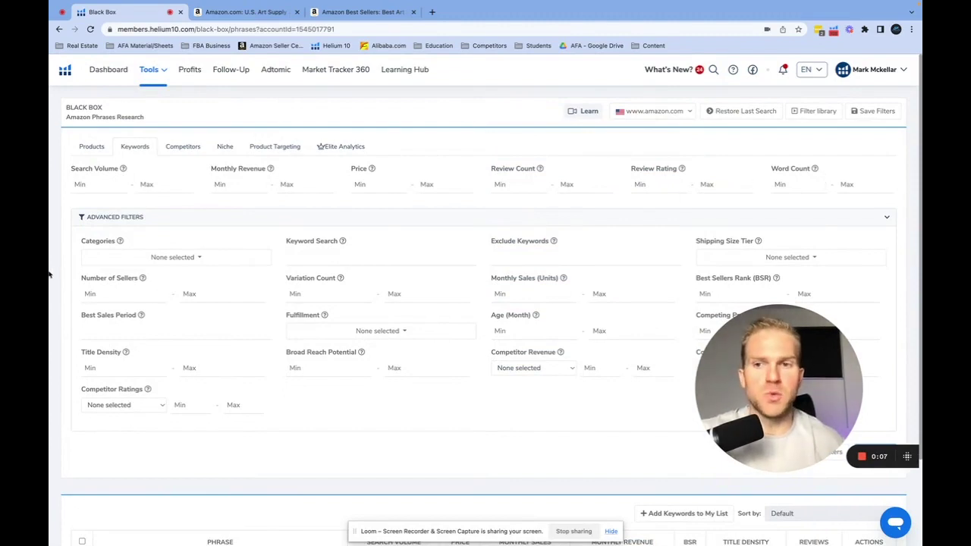
# Step: Filter the keyword search by the Arts, Crafts & Sewing and Baby categories
pyautogui.click(102, 257)
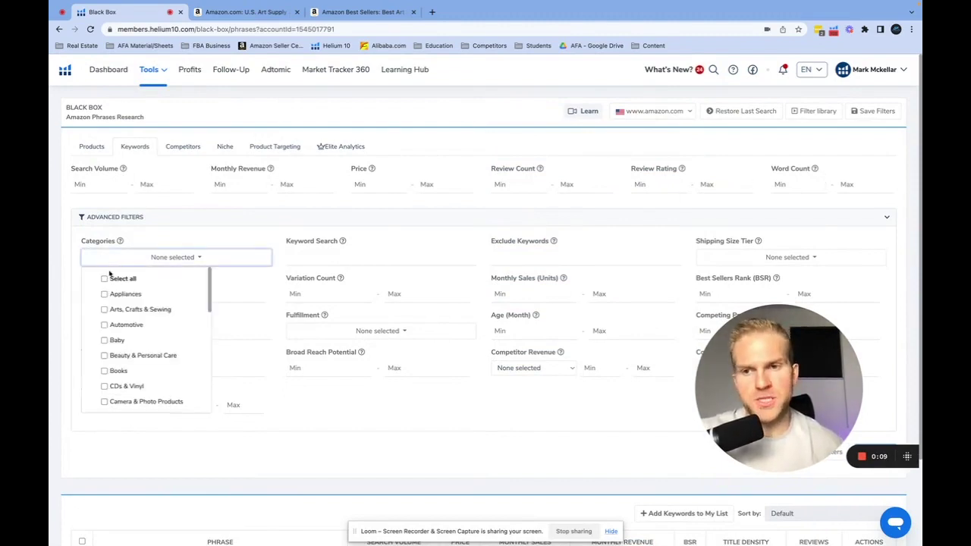
pyautogui.scroll(-1, 131, 324)
pyautogui.scroll(-5, 130, 324)
pyautogui.scroll(6, 133, 326)
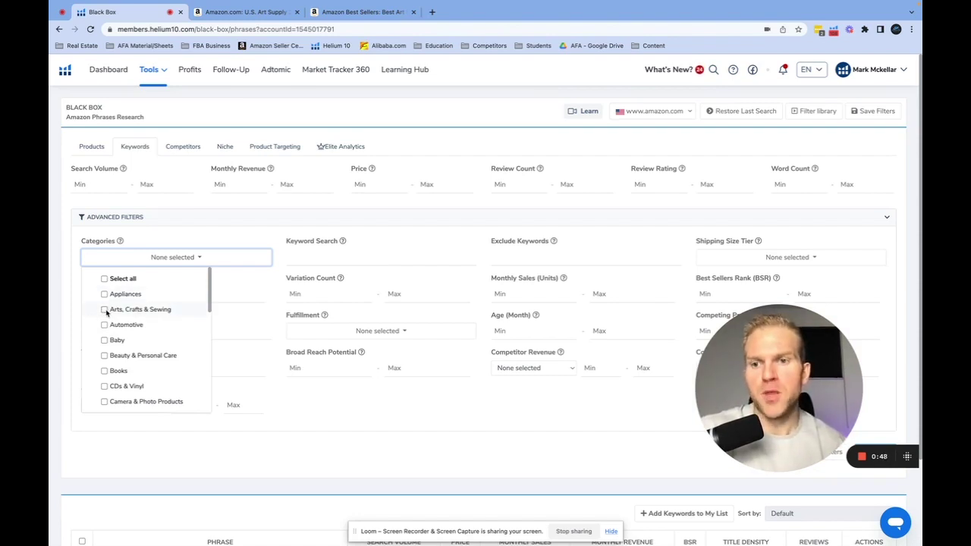
pyautogui.click(106, 310)
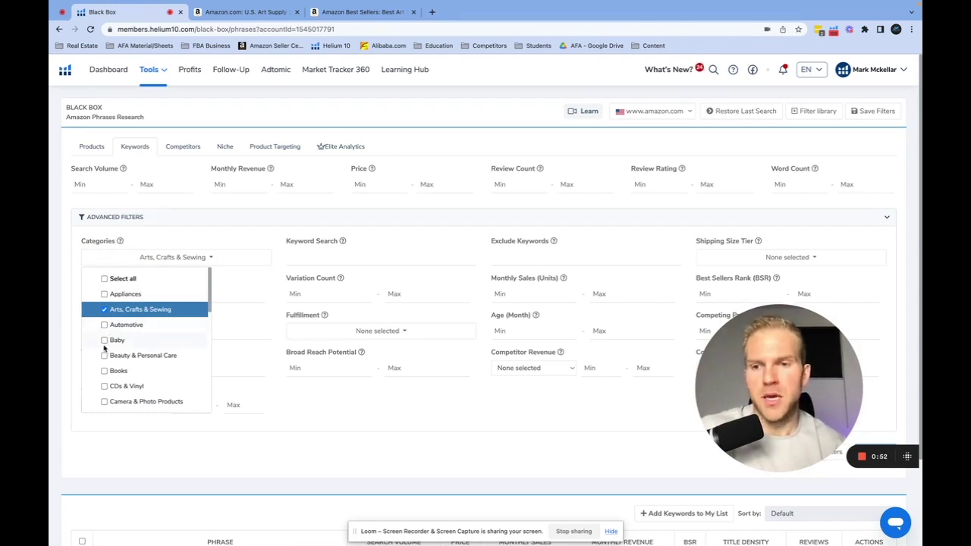
pyautogui.click(104, 343)
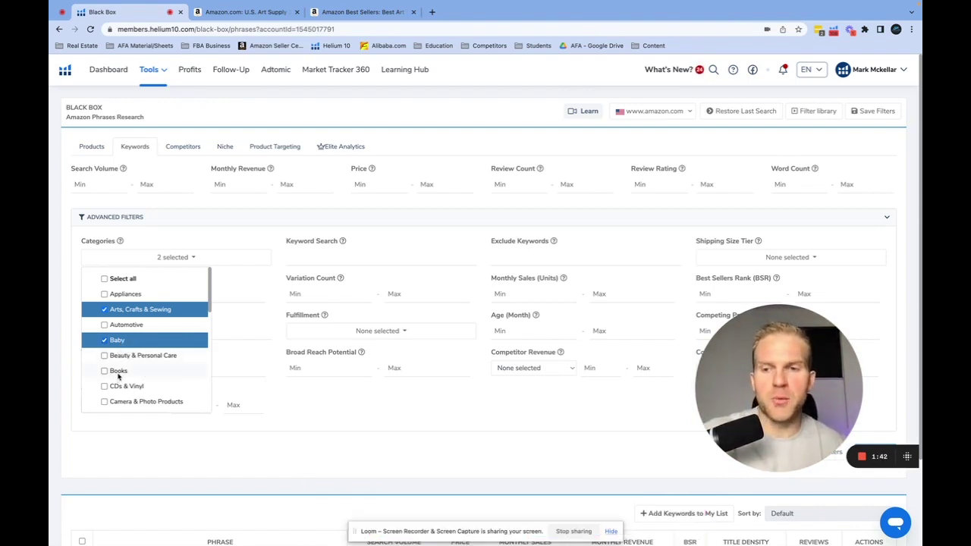
# Step: Add Health & Household, Home & Kitchen, and Kitchen & Dining to the selected categories
pyautogui.scroll(-1, 120, 370)
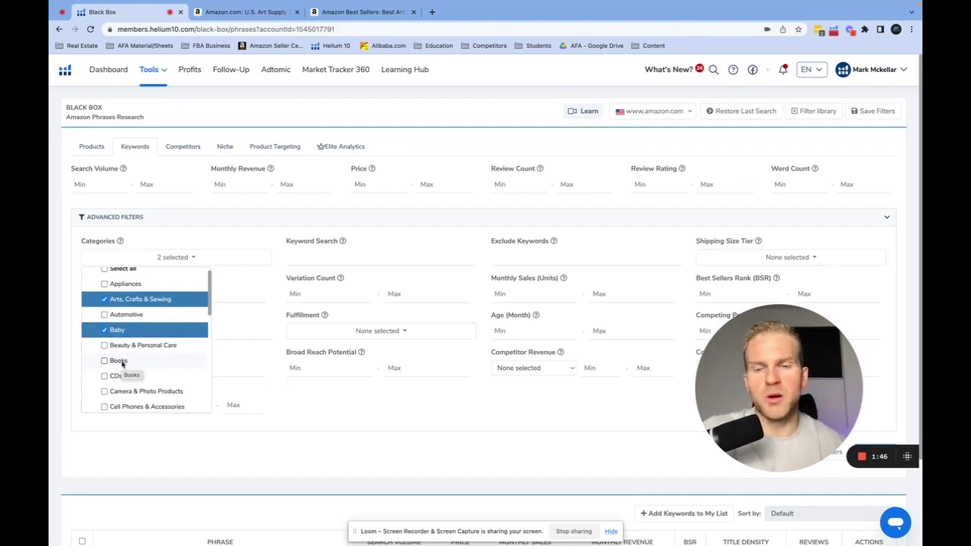
pyautogui.scroll(-1, 125, 366)
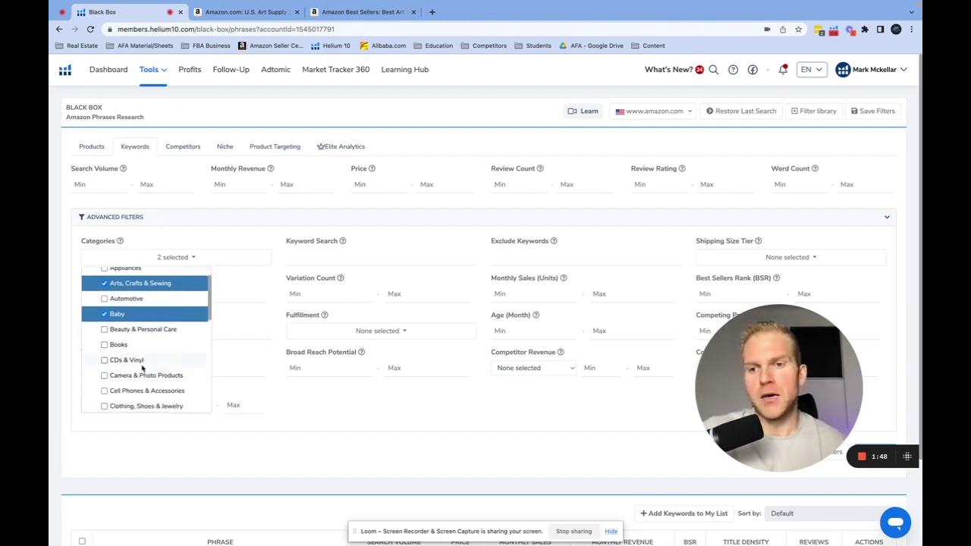
pyautogui.scroll(-2, 144, 369)
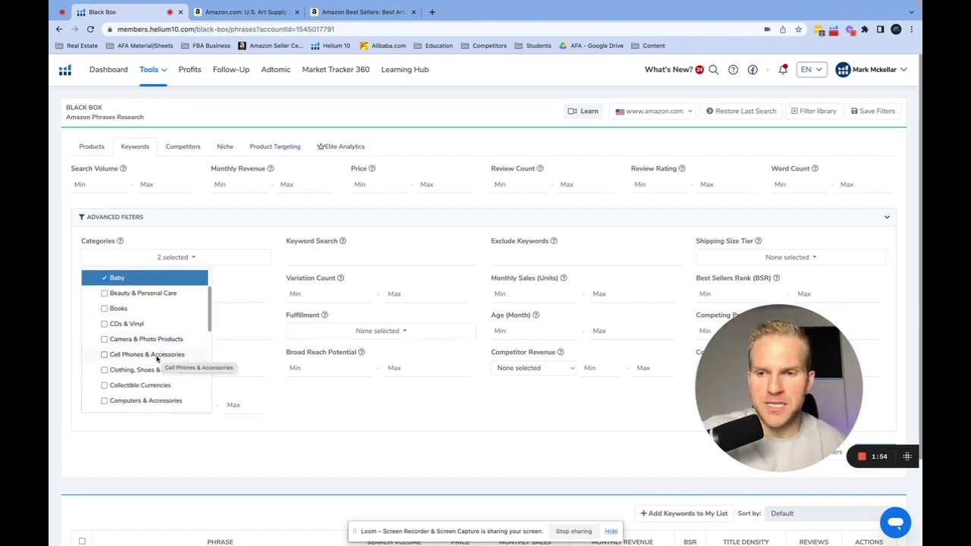
pyautogui.scroll(-1, 158, 358)
pyautogui.scroll(-1, 165, 354)
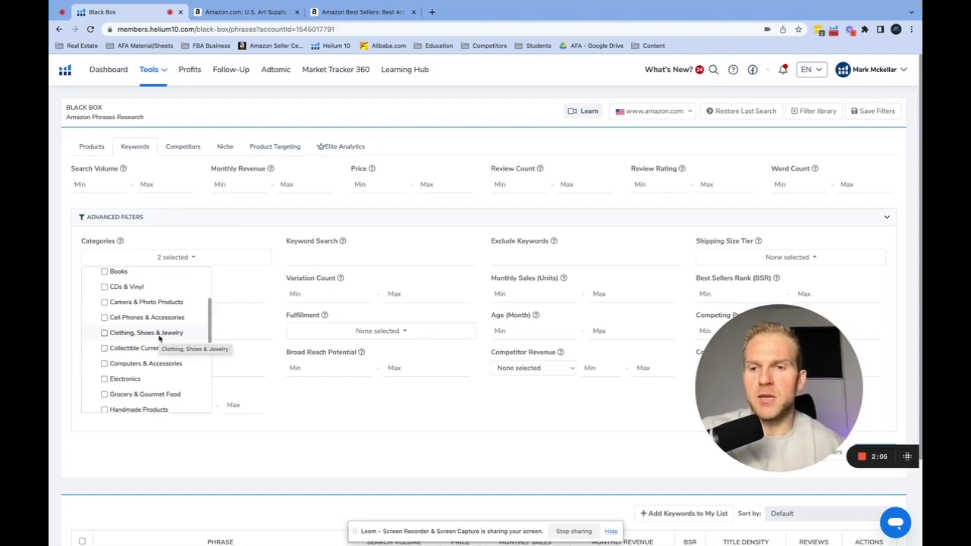
pyautogui.scroll(-1, 160, 341)
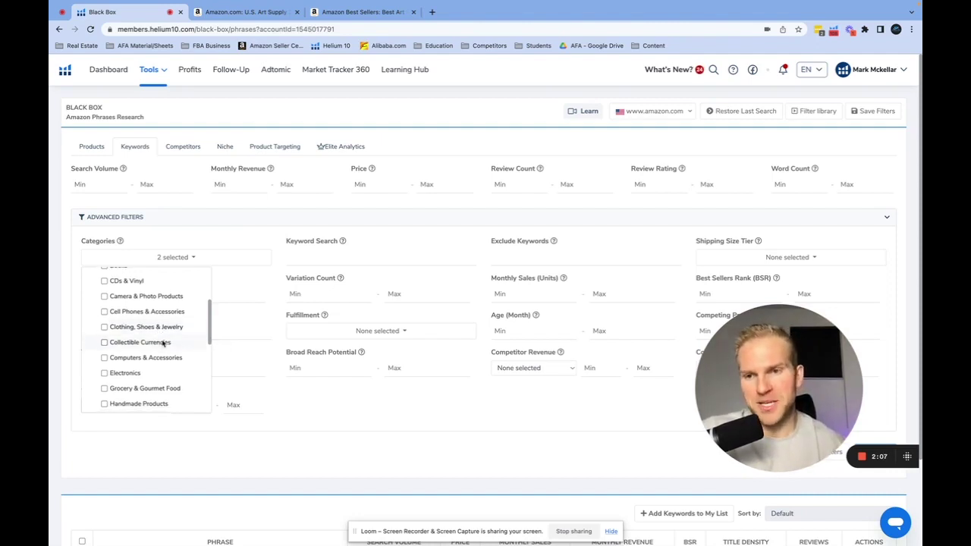
pyautogui.scroll(-2, 161, 351)
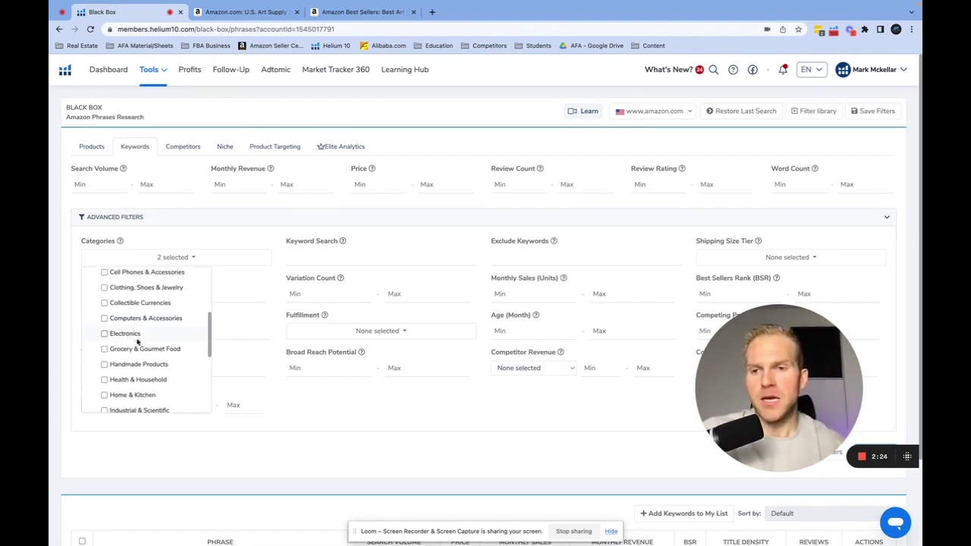
pyautogui.scroll(-1, 135, 340)
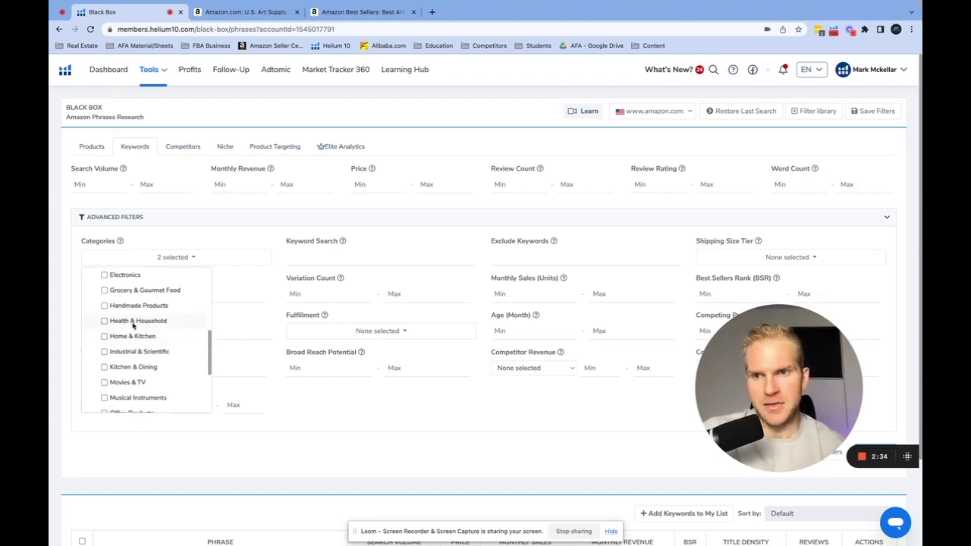
pyautogui.click(134, 325)
pyautogui.click(130, 342)
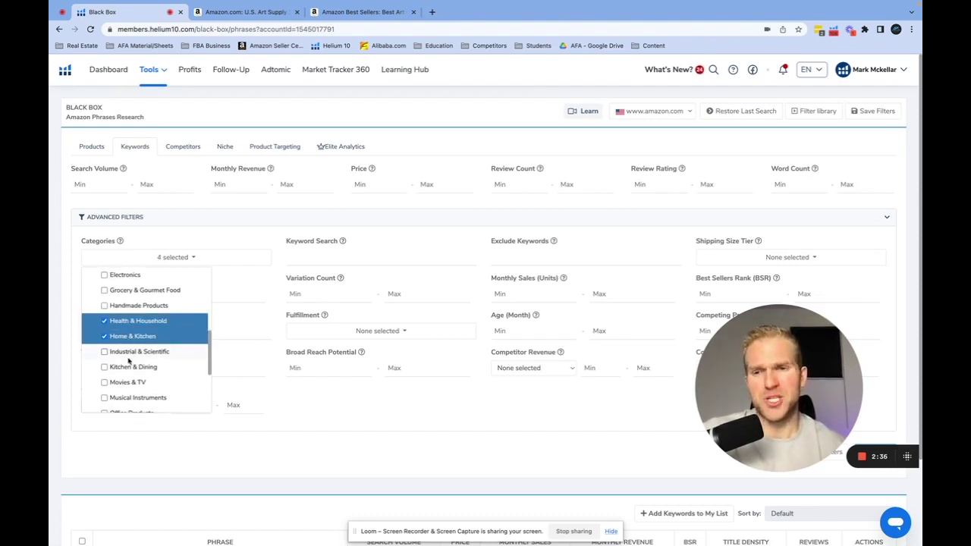
pyautogui.scroll(-1, 131, 364)
pyautogui.click(131, 355)
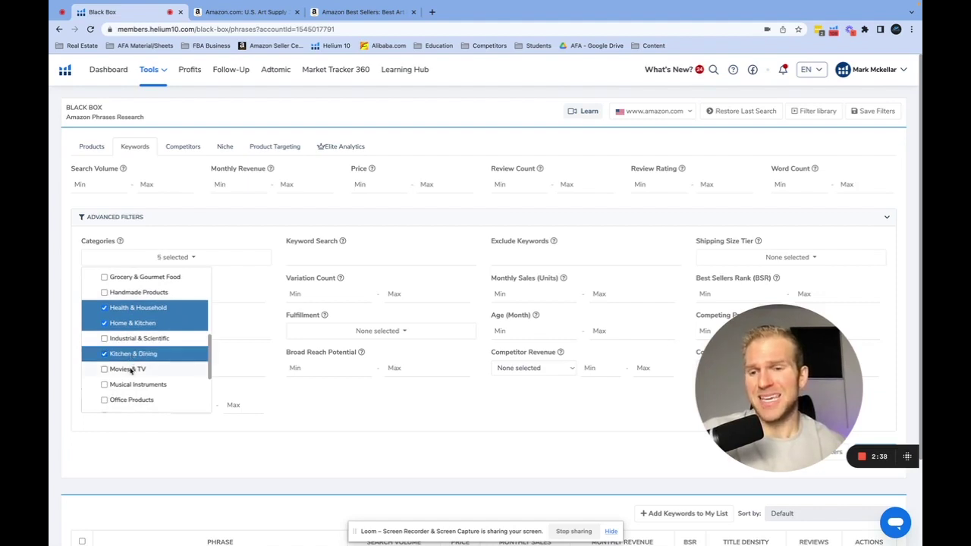
# Step: Add Office Products, Patio, Lawn & Garden, Pet Supplies, Sports & Outdoors, Tools & Home Improvement, and Toys & Games to the selected categories
pyautogui.scroll(-3, 131, 369)
pyautogui.click(128, 355)
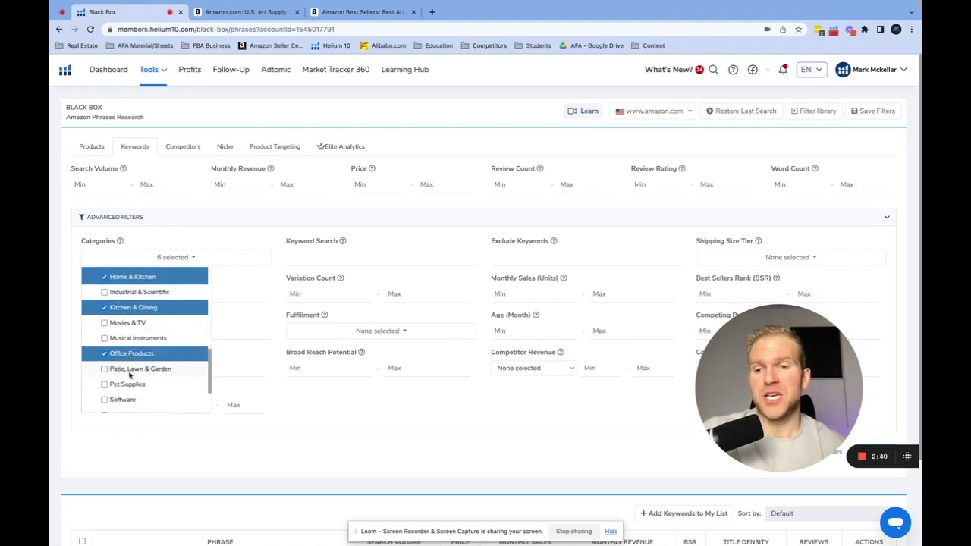
pyautogui.click(128, 371)
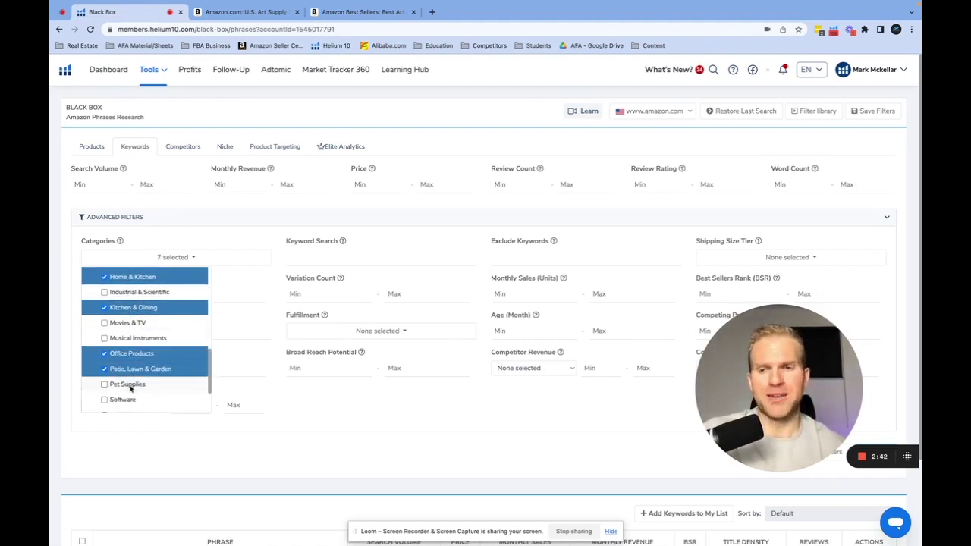
pyautogui.scroll(-1, 131, 375)
pyautogui.click(128, 368)
pyautogui.scroll(-3, 128, 377)
pyautogui.click(129, 355)
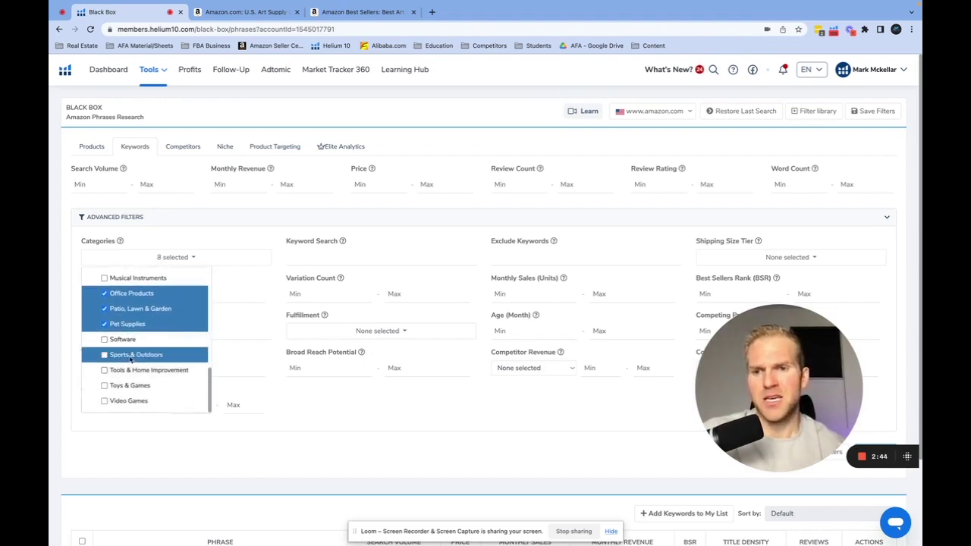
pyautogui.click(127, 371)
pyautogui.click(127, 386)
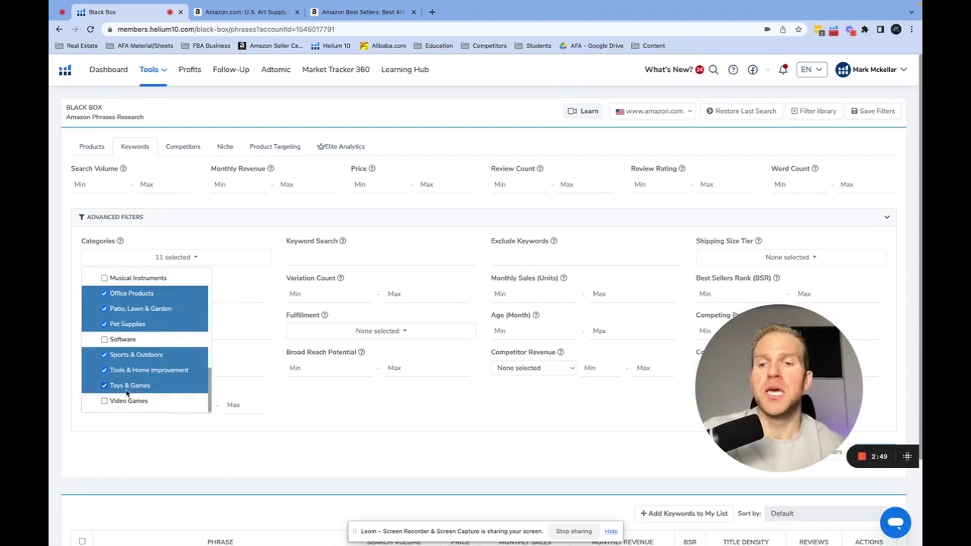
pyautogui.scroll(10, 129, 379)
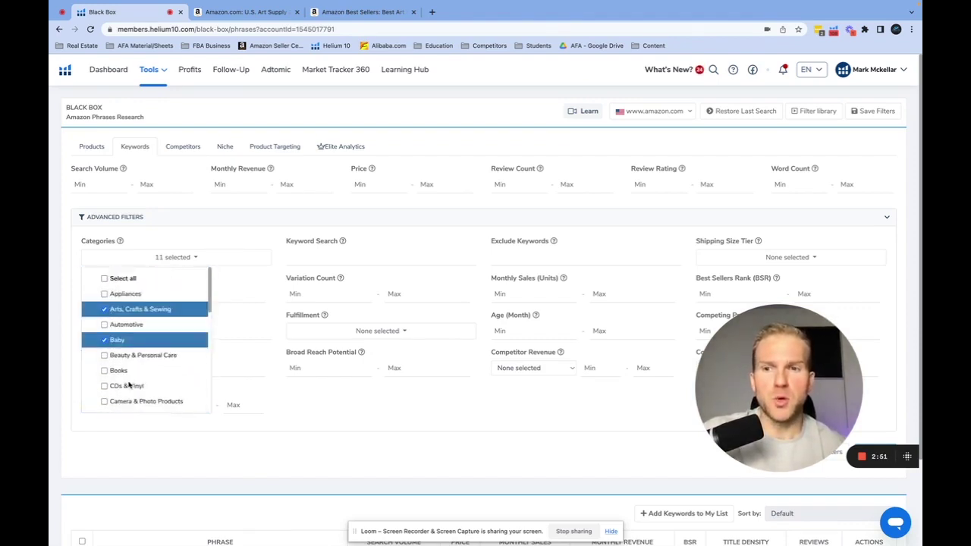
pyautogui.scroll(-2, 127, 341)
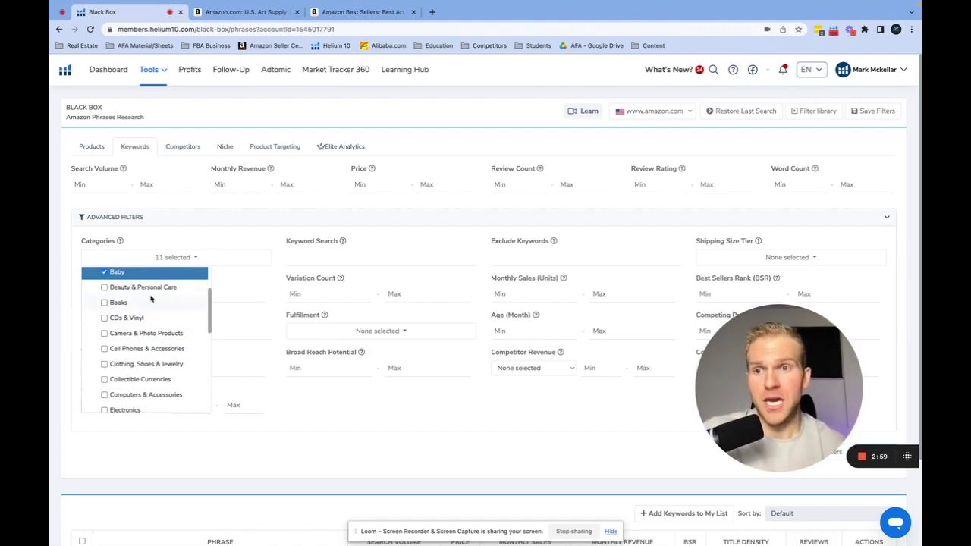
pyautogui.scroll(2, 149, 335)
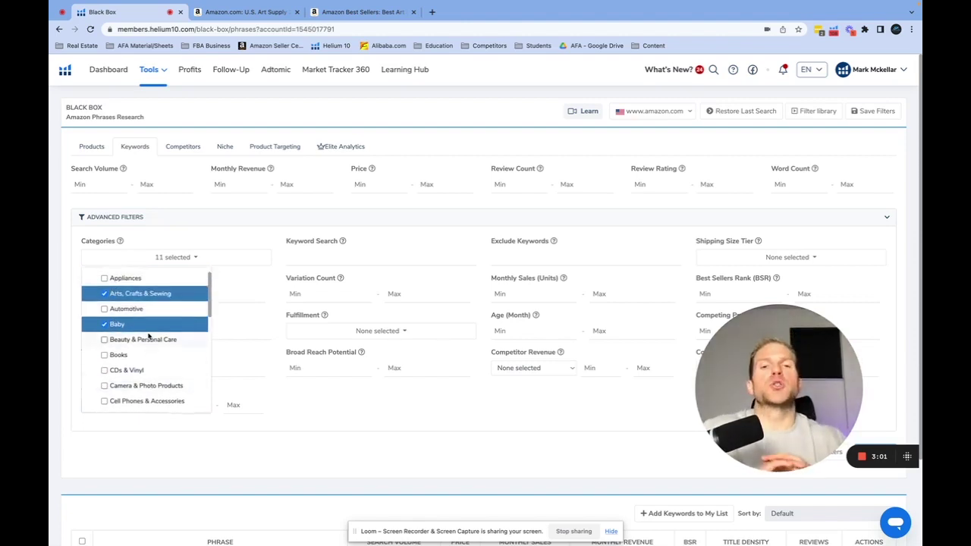
# Step: Switch to the Amazon listing for the U.S. Art Supply kit and examine its images and brand content, returning to Black Box
pyautogui.click(225, 11)
pyautogui.scroll(-15, 250, 254)
pyautogui.scroll(8, 254, 262)
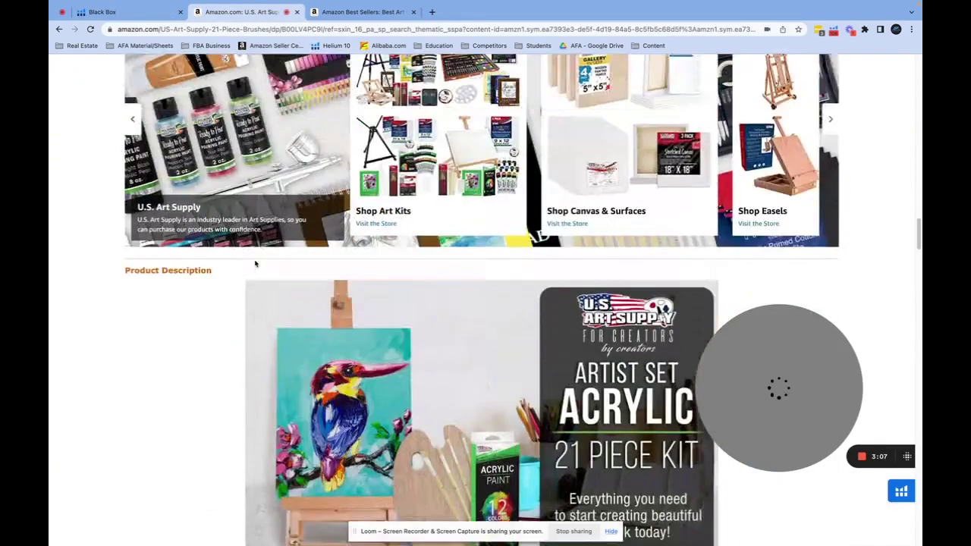
pyautogui.scroll(20, 256, 266)
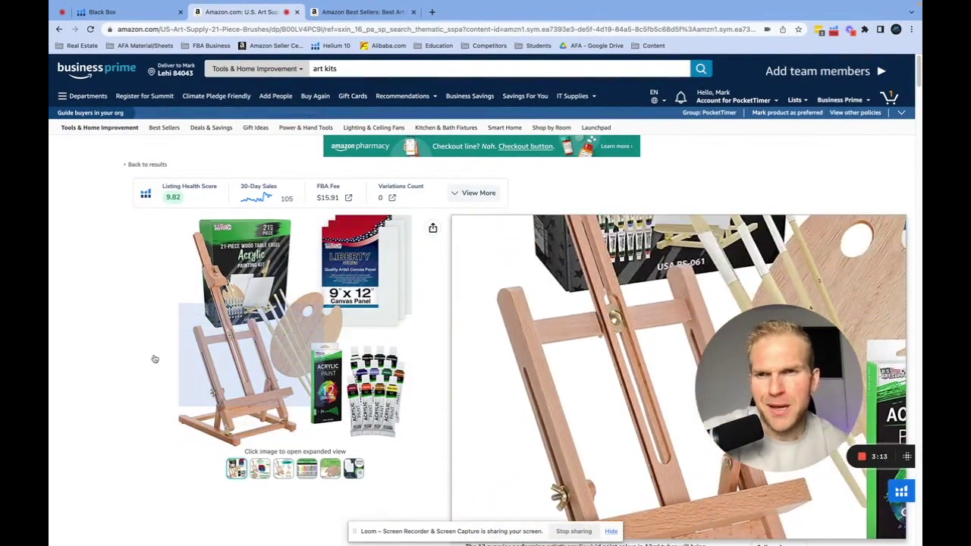
pyautogui.scroll(-5, 167, 379)
pyautogui.scroll(-15, 178, 387)
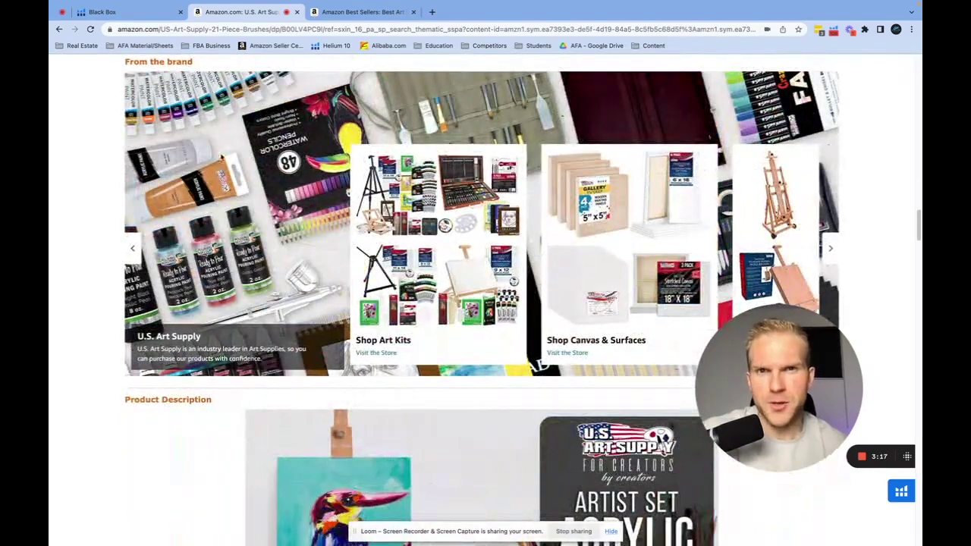
pyautogui.click(140, 14)
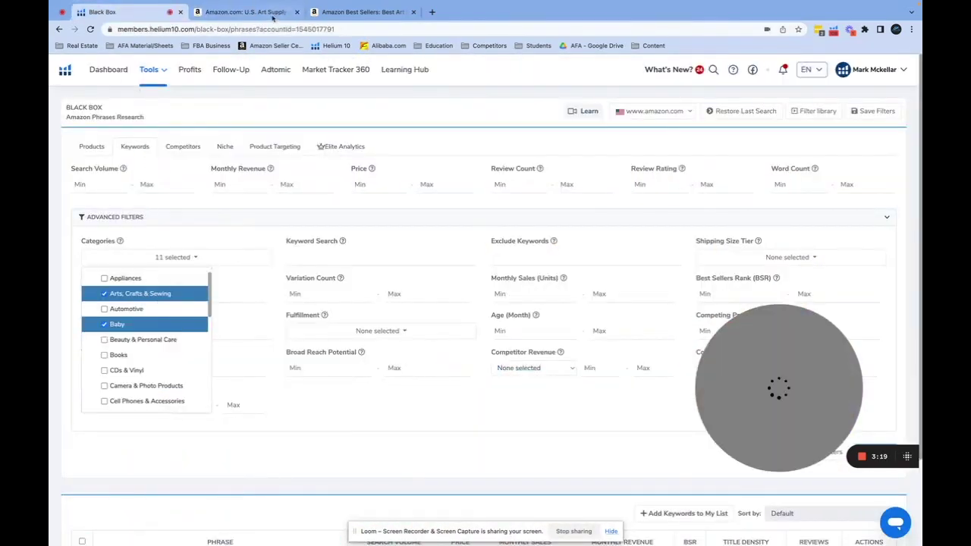
# Step: From the Amazon art kit's product information, open the Art Painting Kits best sellers and examine where Kits sits in the category tree
pyautogui.click(273, 14)
pyautogui.scroll(-20, 399, 282)
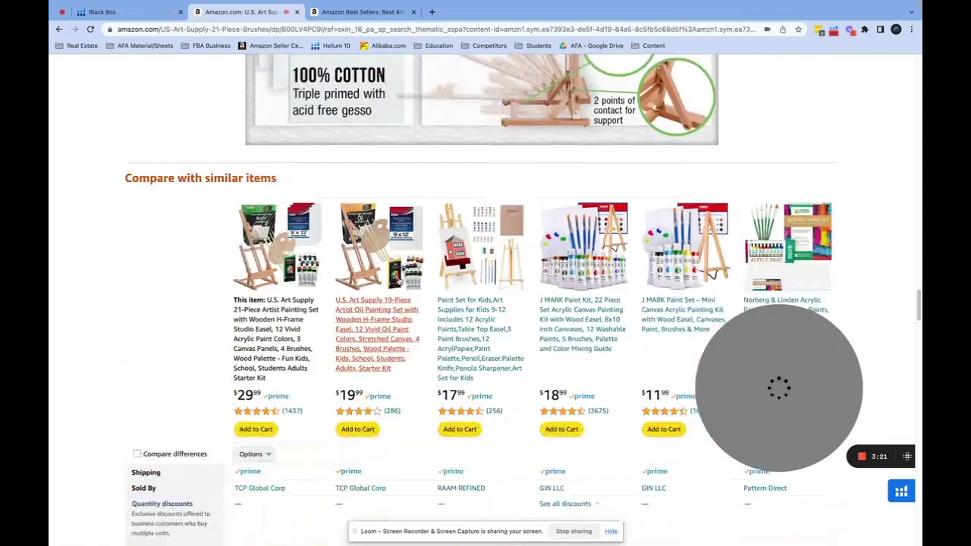
pyautogui.scroll(-5, 399, 282)
pyautogui.scroll(2, 402, 273)
pyautogui.scroll(-1, 402, 269)
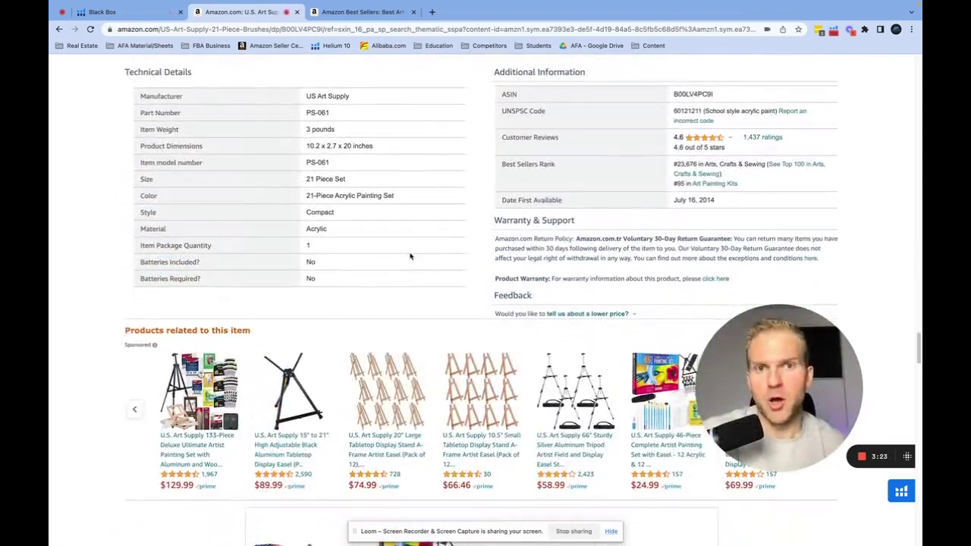
pyautogui.scroll(2, 404, 262)
pyautogui.scroll(-4, 404, 262)
pyautogui.scroll(3, 692, 175)
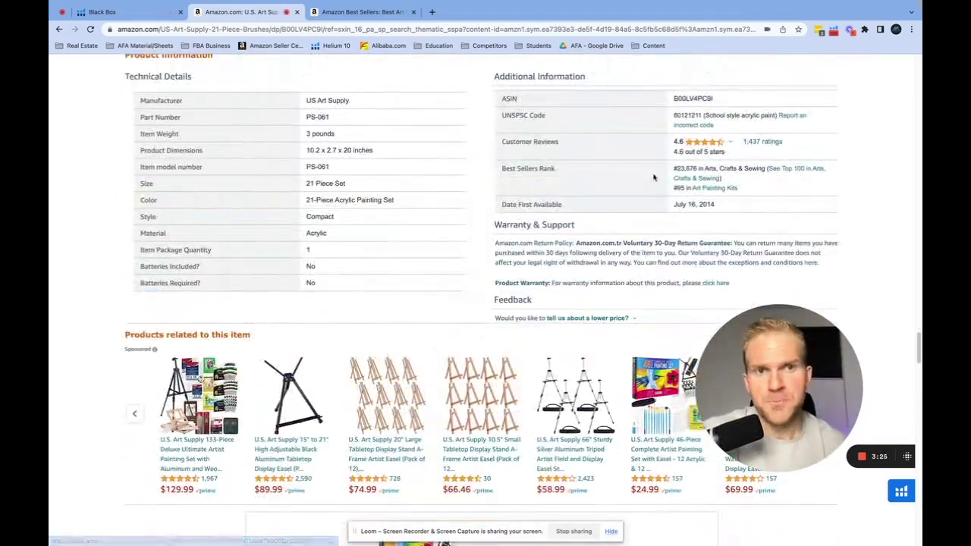
pyautogui.click(704, 191)
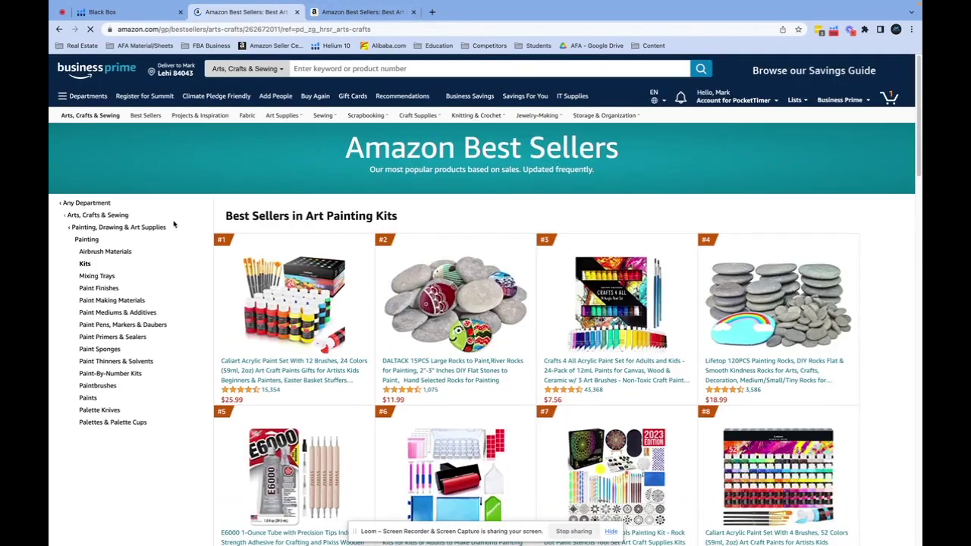
pyautogui.scroll(-1, 303, 249)
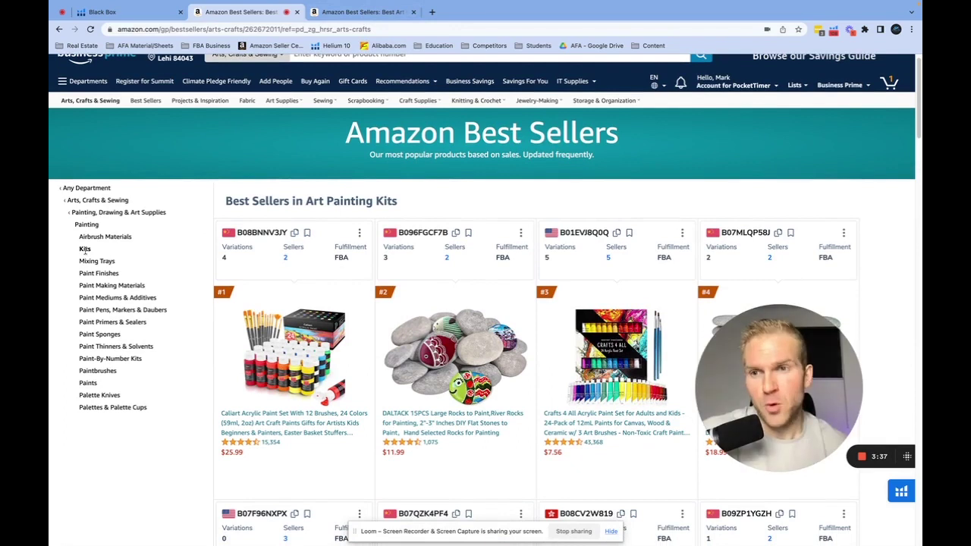
pyautogui.moveTo(79, 248); pyautogui.dragTo(91, 253)
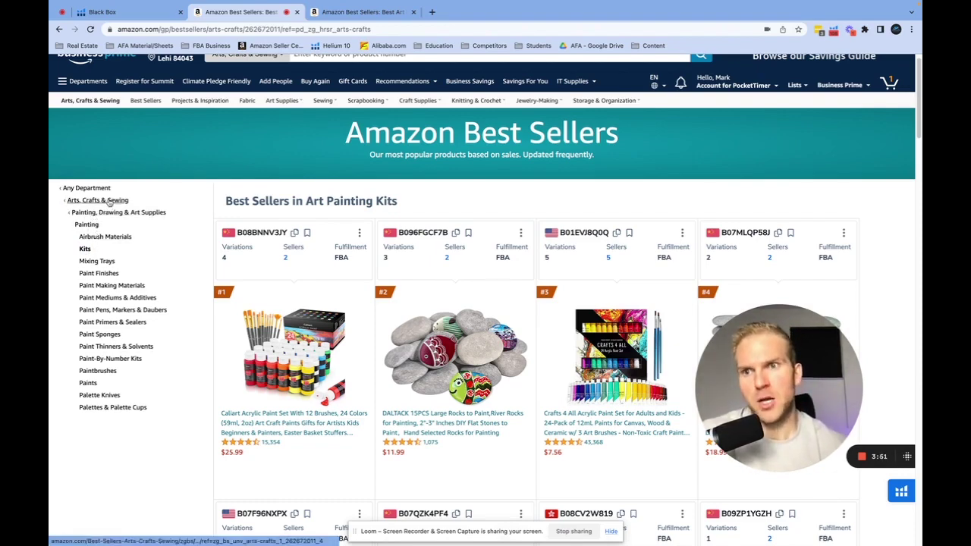
# Step: Switch back to Helium 10 Black Box and set the search volume range from 1000 to 15000
pyautogui.click(102, 12)
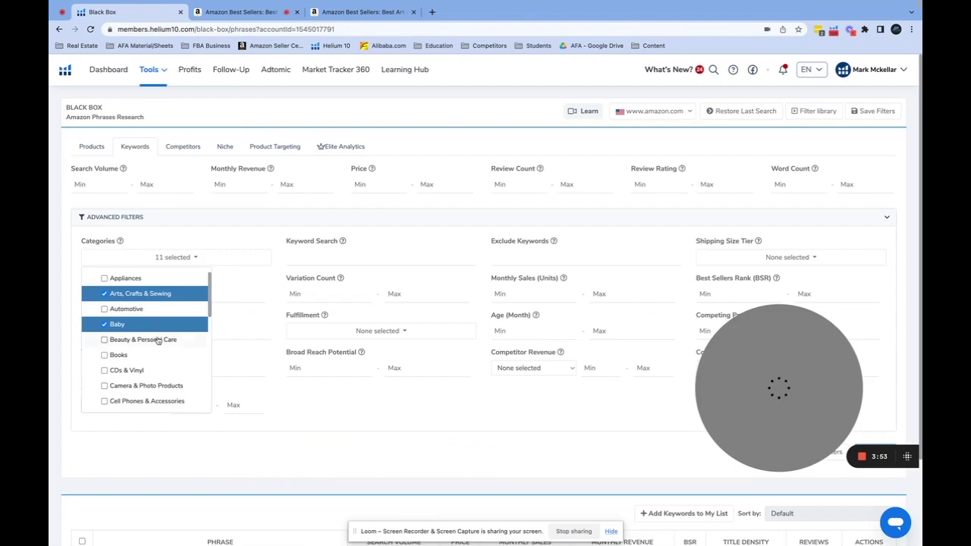
pyautogui.scroll(-5, 157, 341)
pyautogui.scroll(-2, 156, 339)
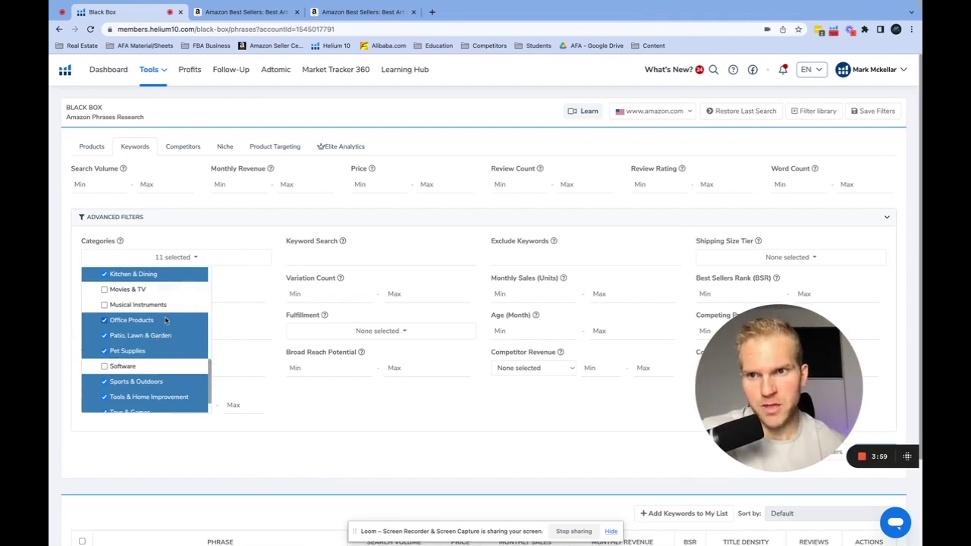
pyautogui.click(108, 185)
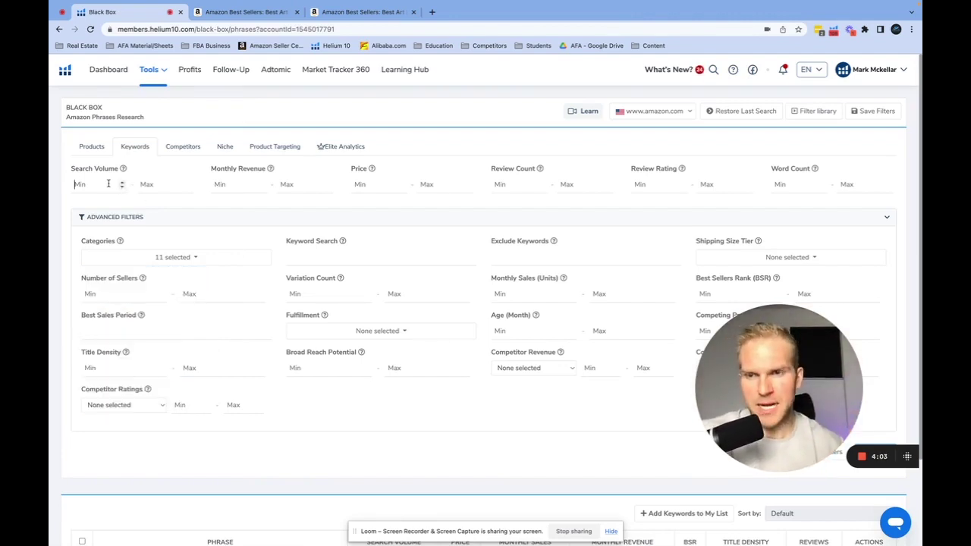
pyautogui.write('1000')
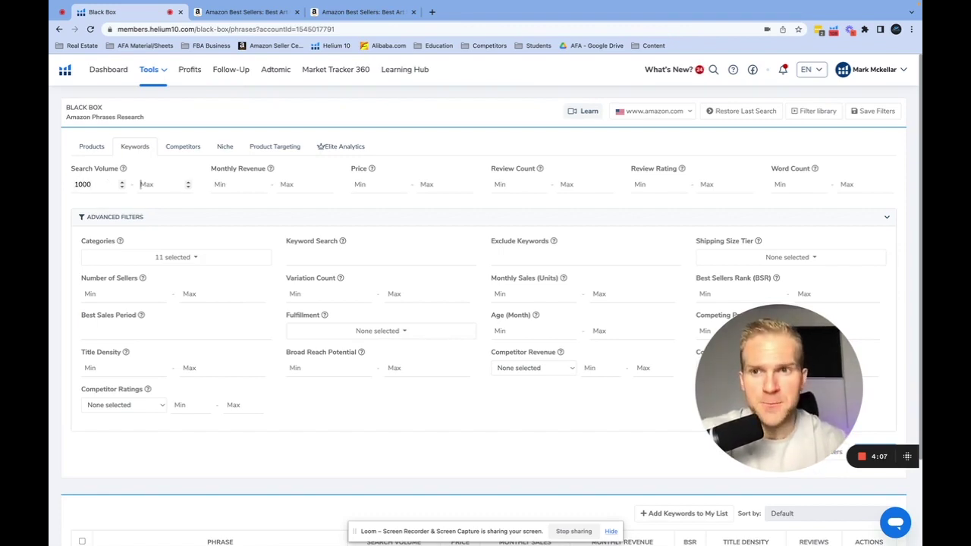
pyautogui.click(148, 184)
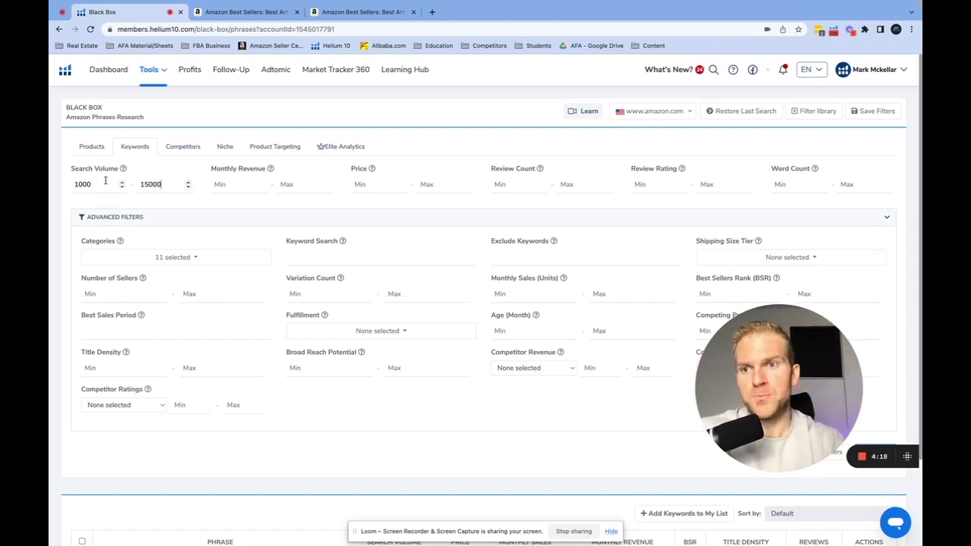
# Step: Set the monthly revenue range from 2000 to 30000 and the price range from 20 to 35
pyautogui.write('2000')
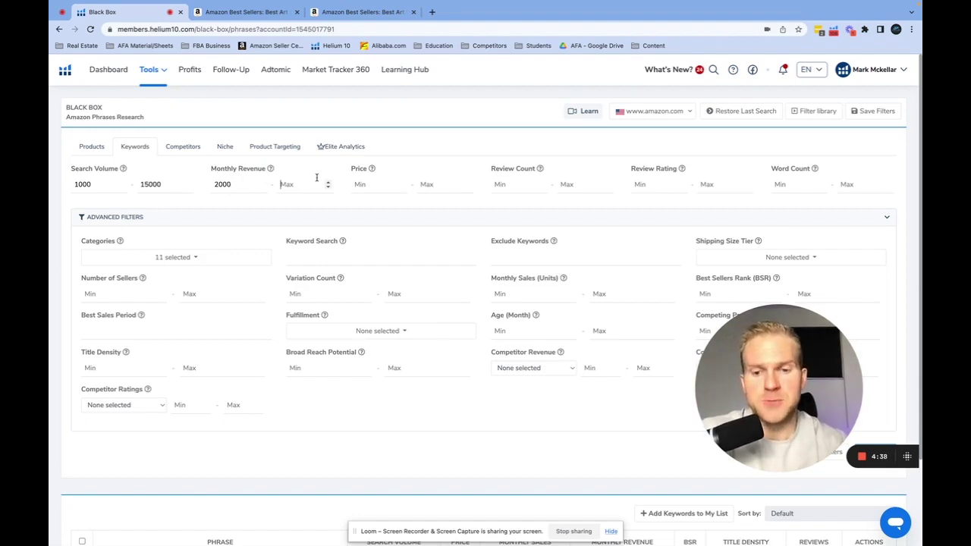
pyautogui.write('30000')
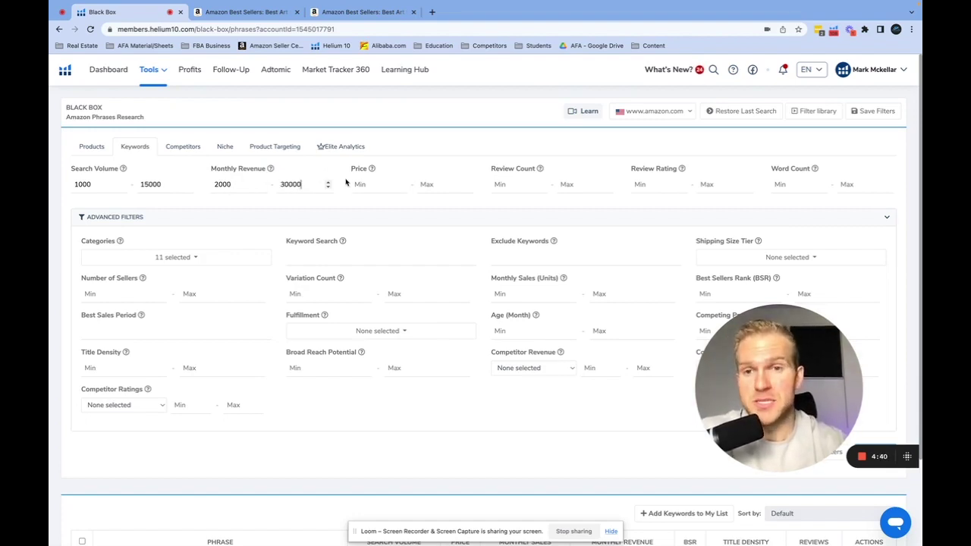
pyautogui.click(372, 183)
pyautogui.write('20')
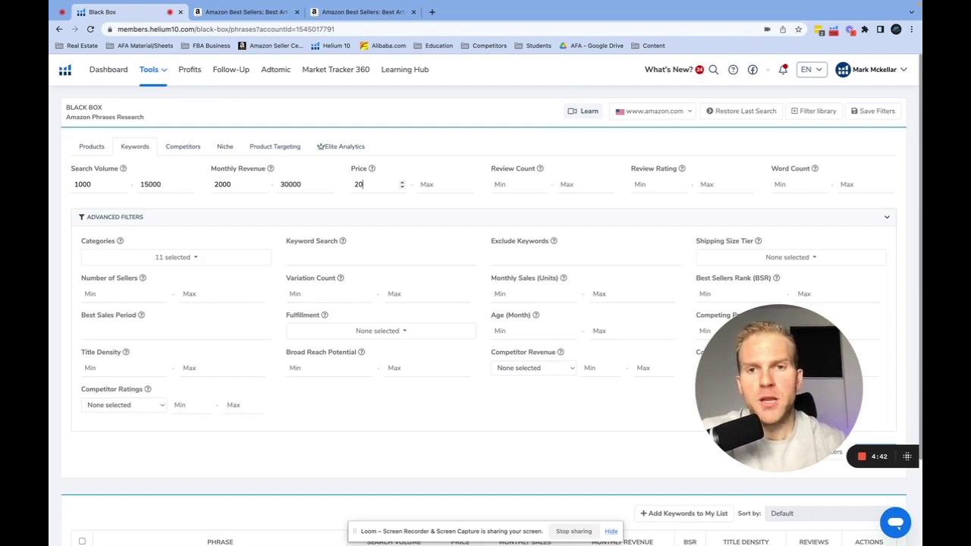
pyautogui.press('Tab')
pyautogui.write('35')
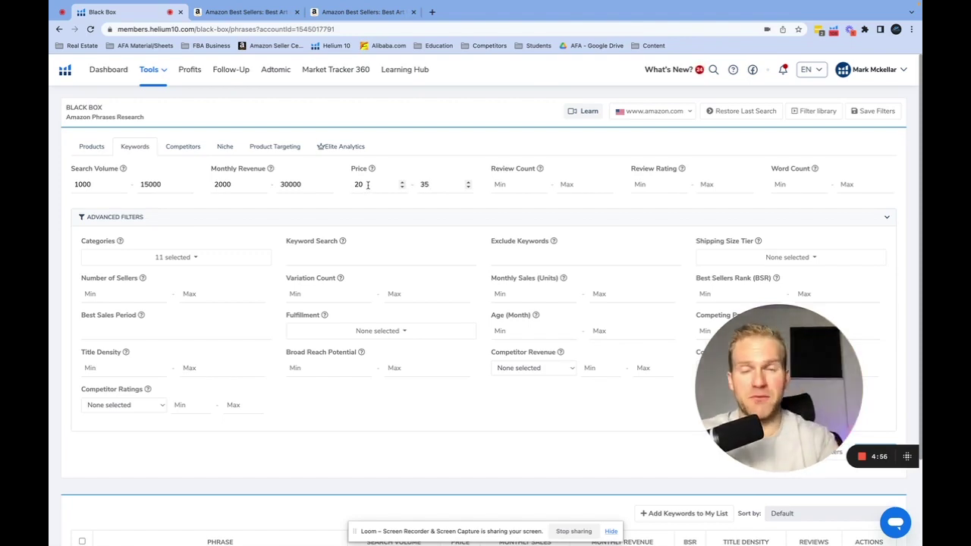
# Step: Set the review count range from 0 to 400
pyautogui.click(494, 184)
pyautogui.write('0')
pyautogui.press('Tab')
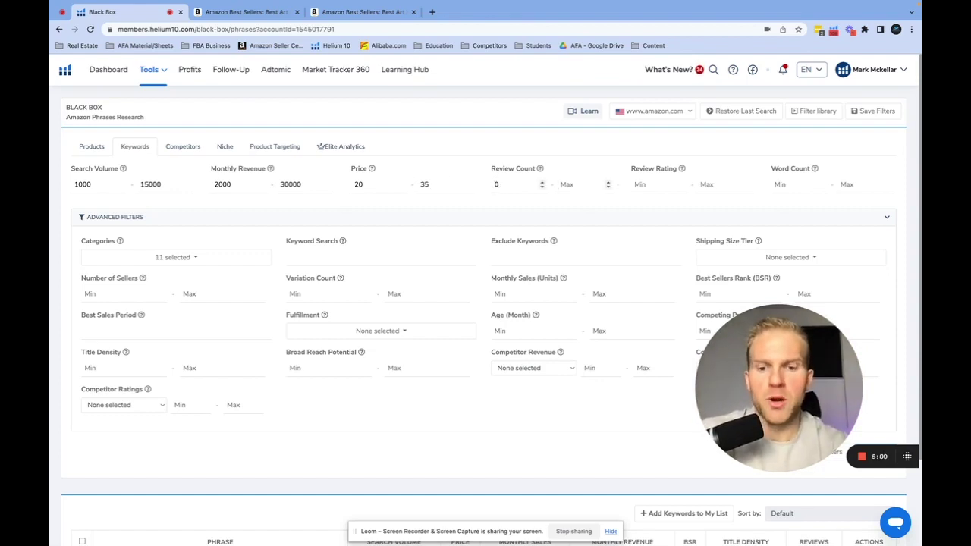
pyautogui.write('400')
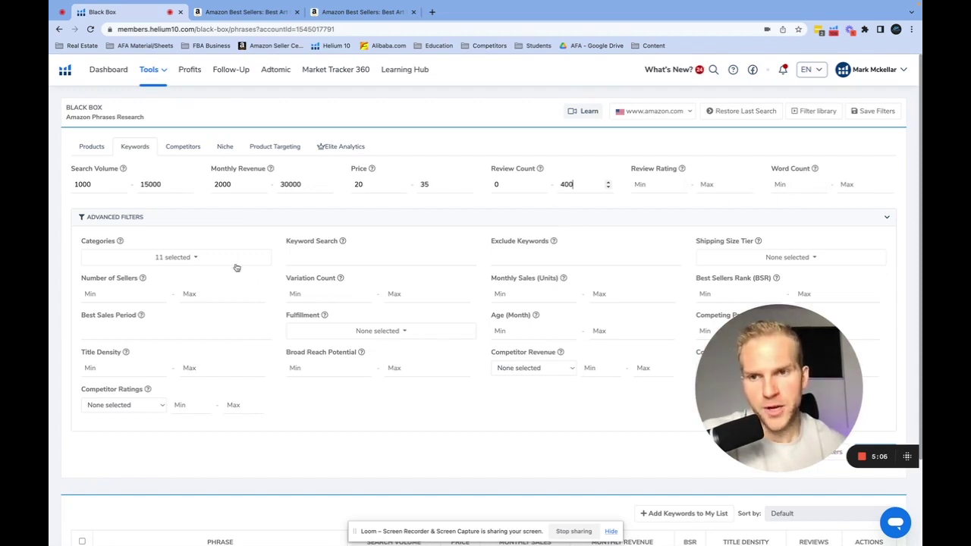
# Step: Clear all selected categories, choose only Arts, Crafts & Sewing, and run the keyword search
pyautogui.click(195, 257)
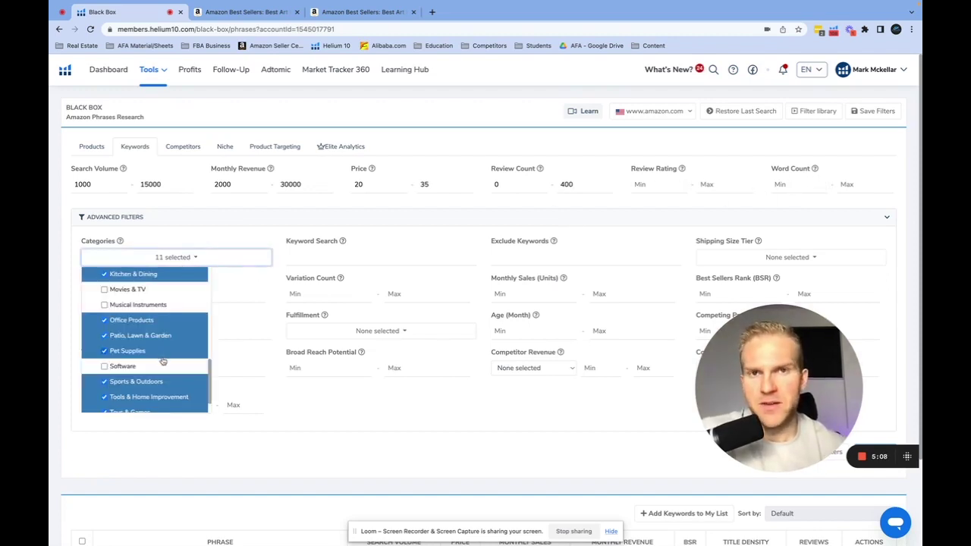
pyautogui.scroll(5, 162, 356)
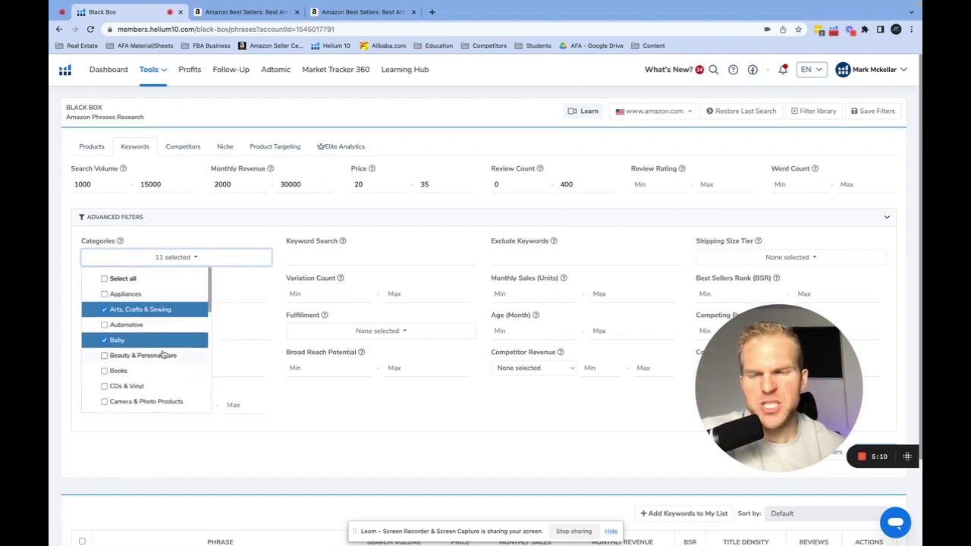
pyautogui.scroll(-10, 159, 361)
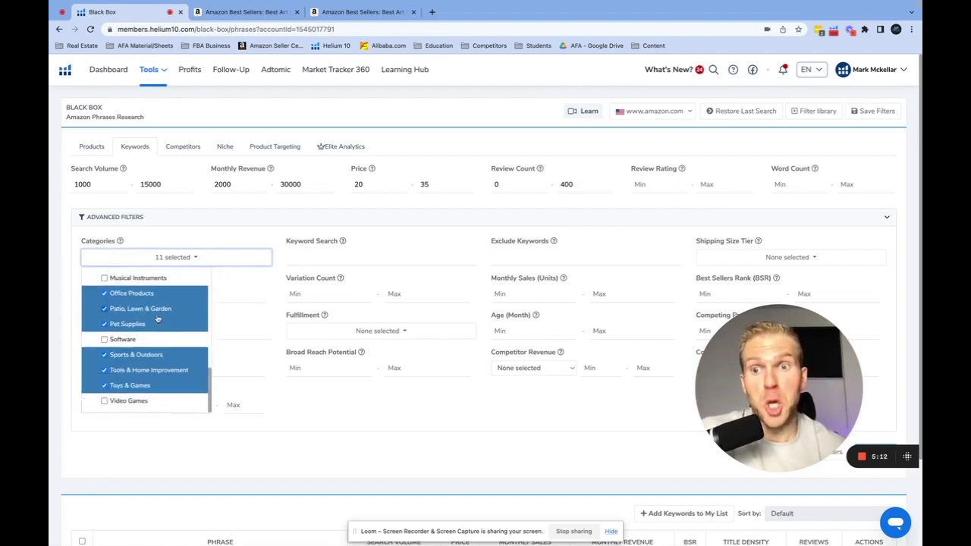
pyautogui.scroll(10, 155, 311)
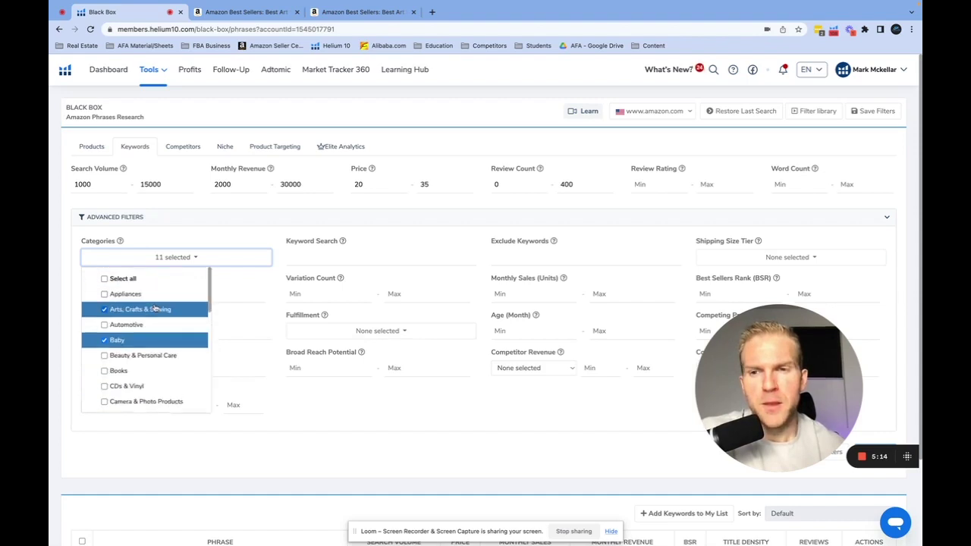
pyautogui.doubleClick(120, 279)
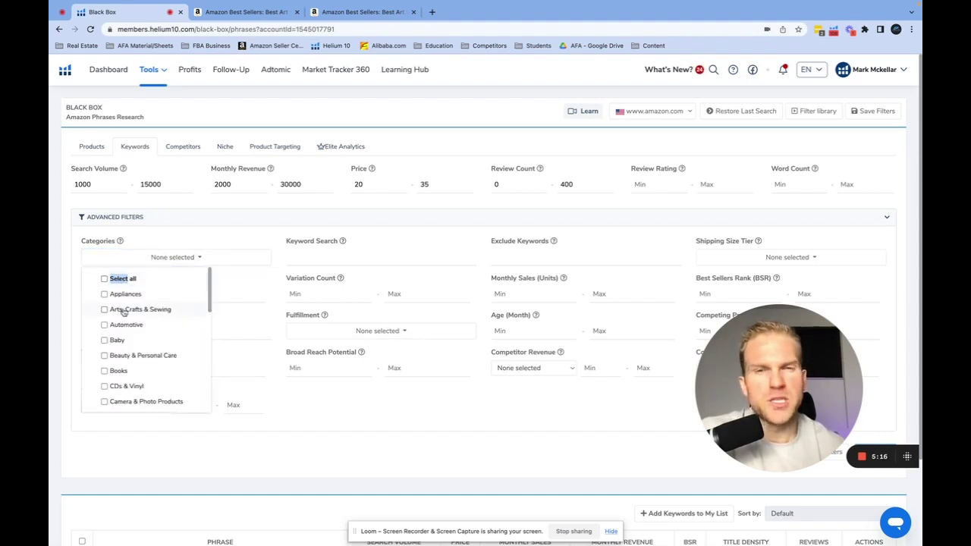
pyautogui.click(123, 310)
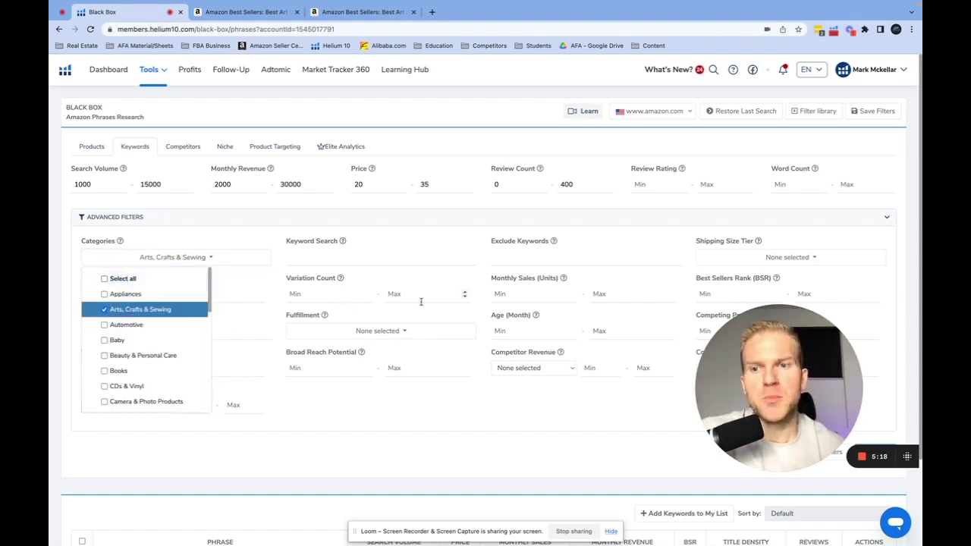
pyautogui.scroll(-1, 402, 307)
pyautogui.moveTo(777, 387); pyautogui.dragTo(774, 182)
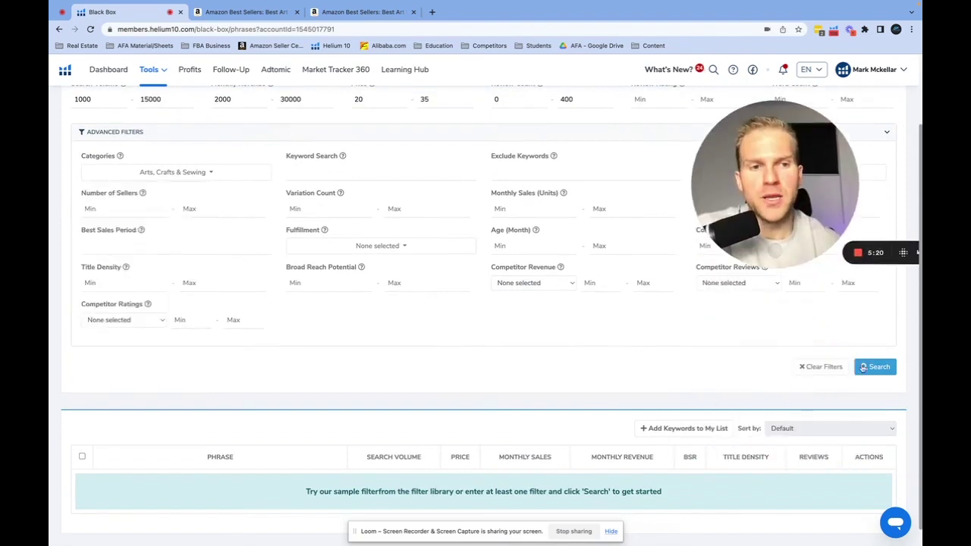
pyautogui.click(873, 382)
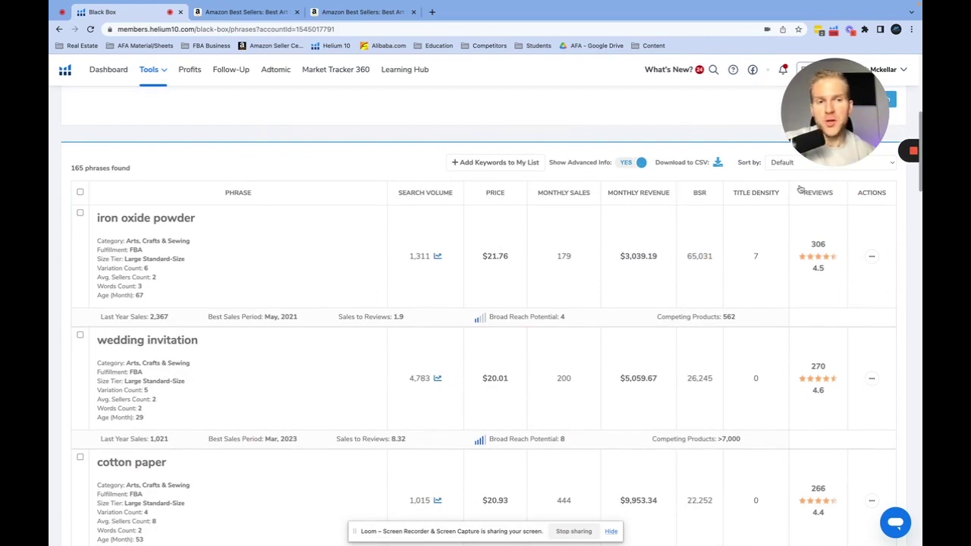
# Step: Examine review counts and search volumes in the keyword results, and open the Amazon search for "silicone beads for keychain making"
pyautogui.scroll(-1, 431, 268)
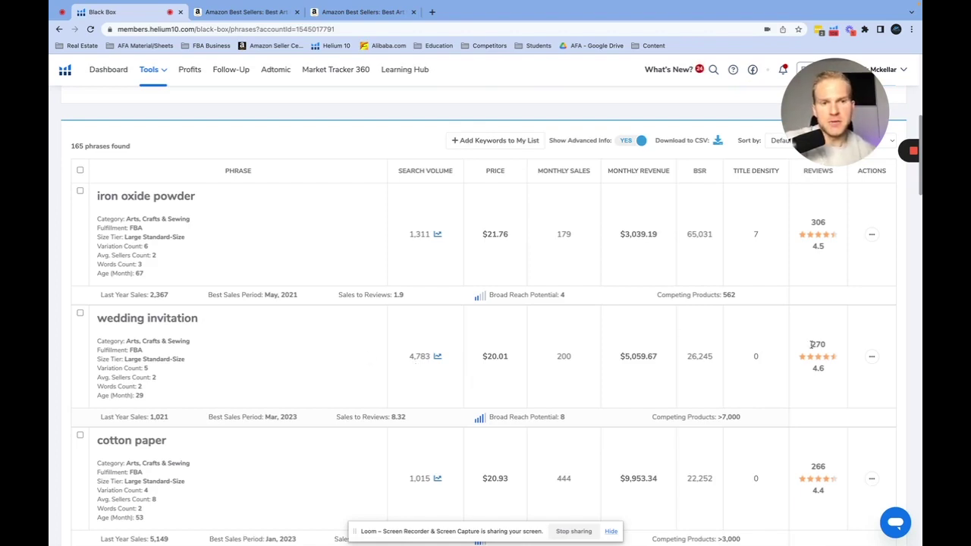
pyautogui.moveTo(811, 344); pyautogui.dragTo(826, 344)
pyautogui.scroll(-4, 825, 344)
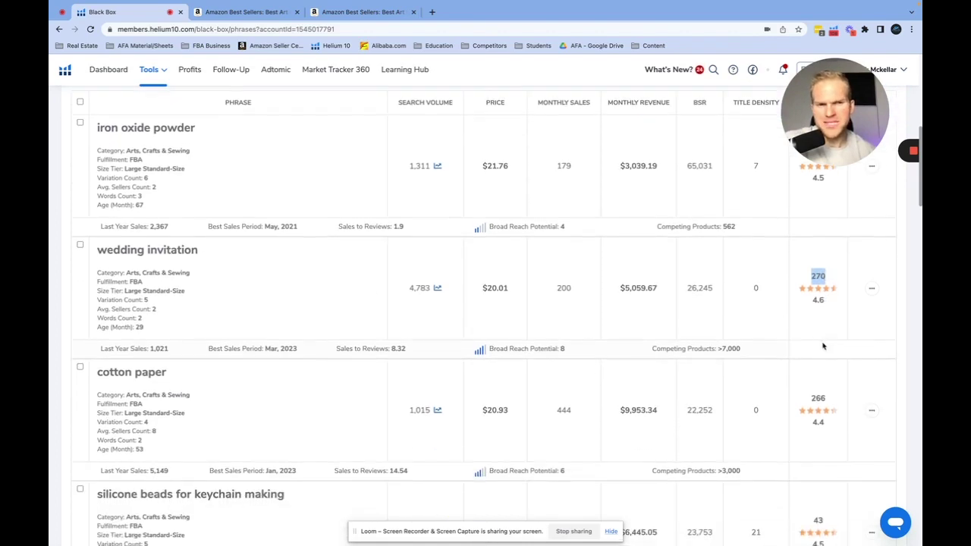
pyautogui.scroll(-2, 442, 392)
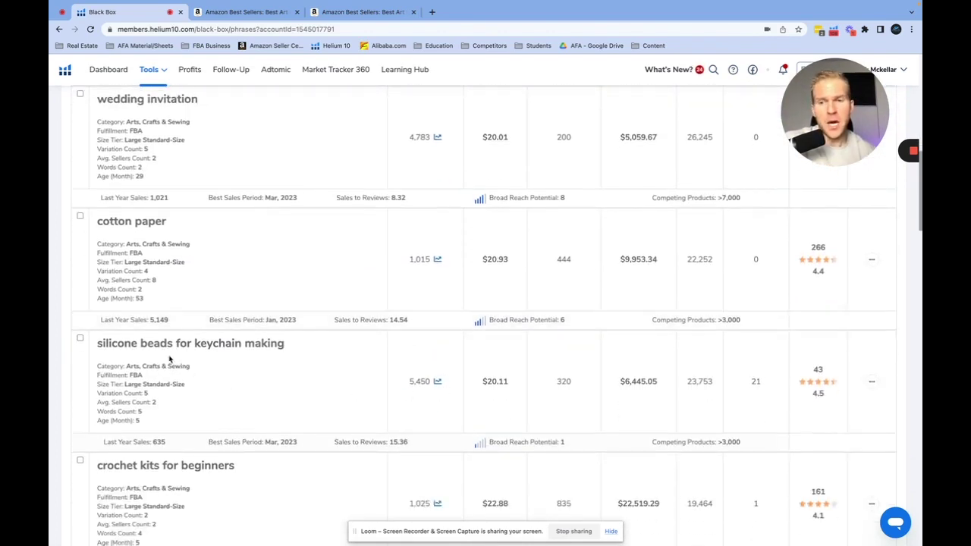
pyautogui.moveTo(107, 344); pyautogui.dragTo(322, 347)
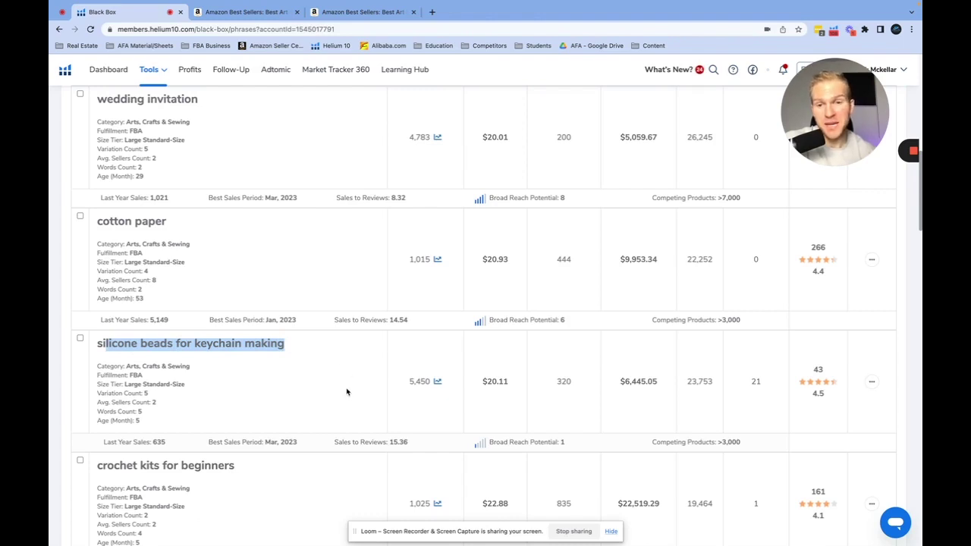
pyautogui.moveTo(410, 381); pyautogui.dragTo(438, 386)
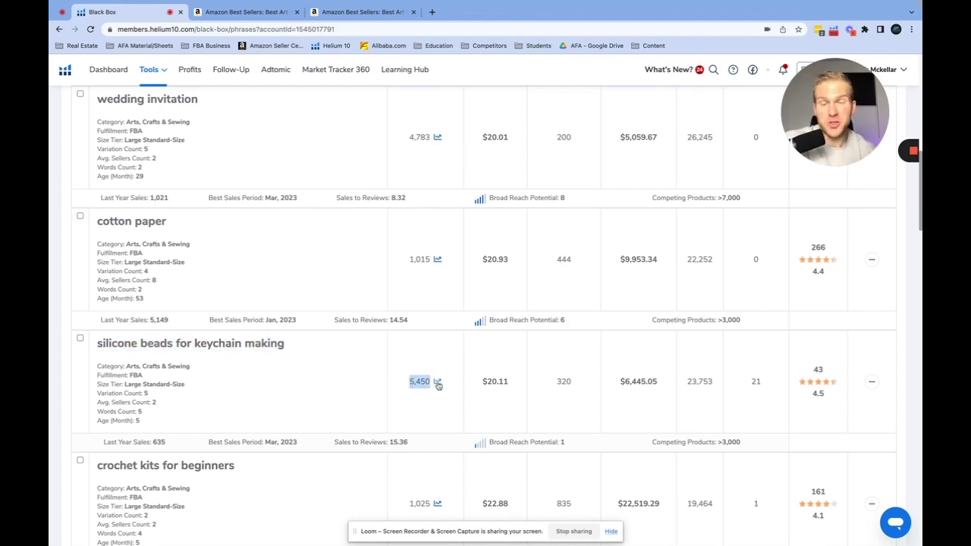
pyautogui.click(871, 382)
pyautogui.click(833, 403)
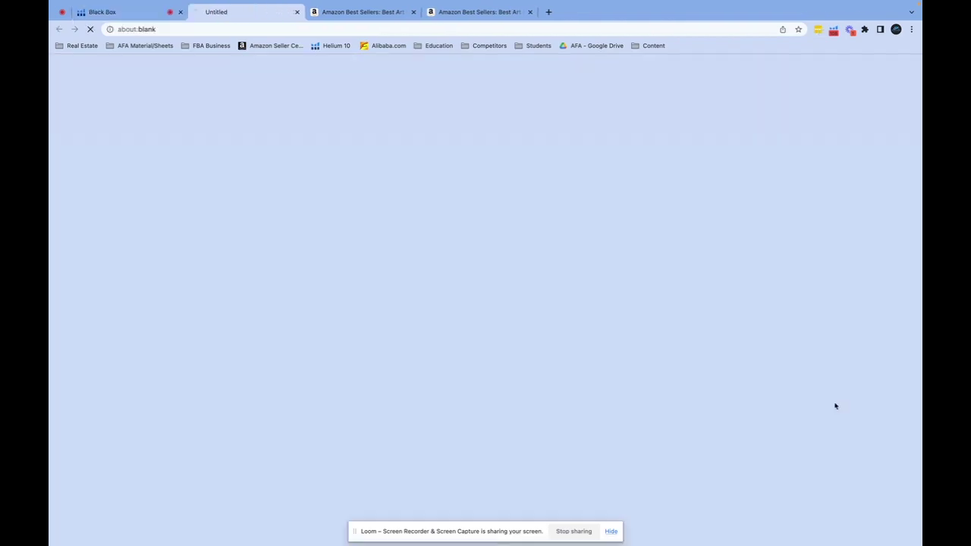
# Step: Examine the range of competing products in the Amazon silicone beads results, then return to the Black Box keyword results
pyautogui.scroll(-2, 400, 183)
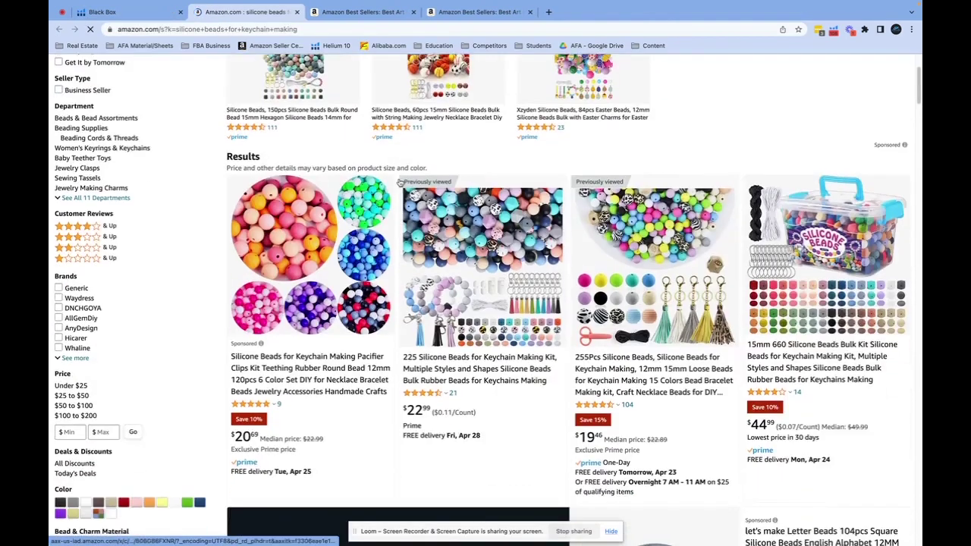
pyautogui.scroll(-7, 400, 183)
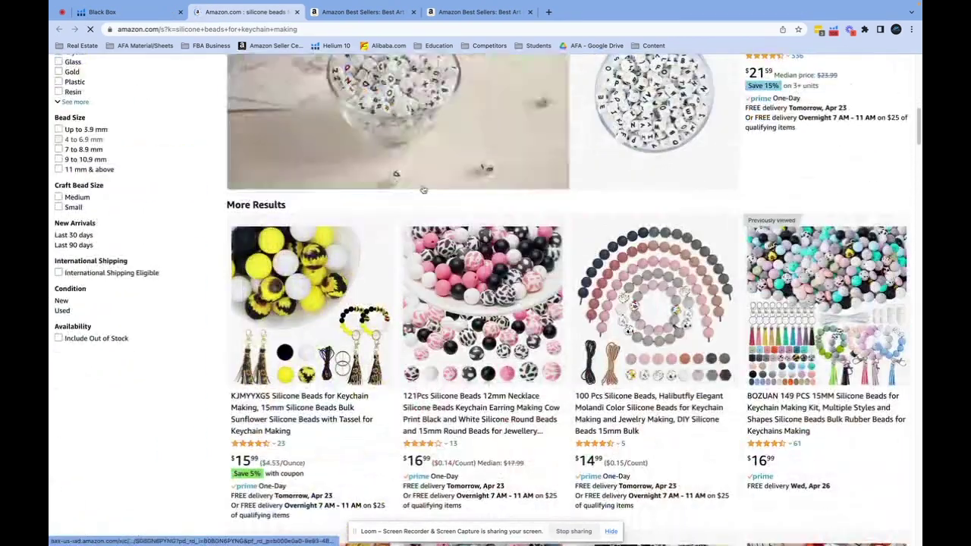
pyautogui.scroll(-5, 424, 189)
pyautogui.scroll(12, 432, 204)
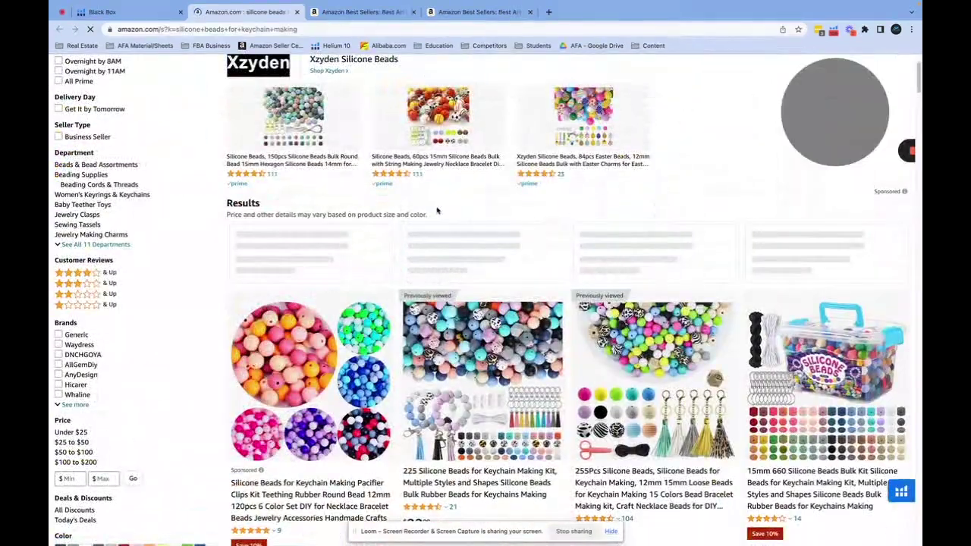
pyautogui.scroll(-1, 437, 210)
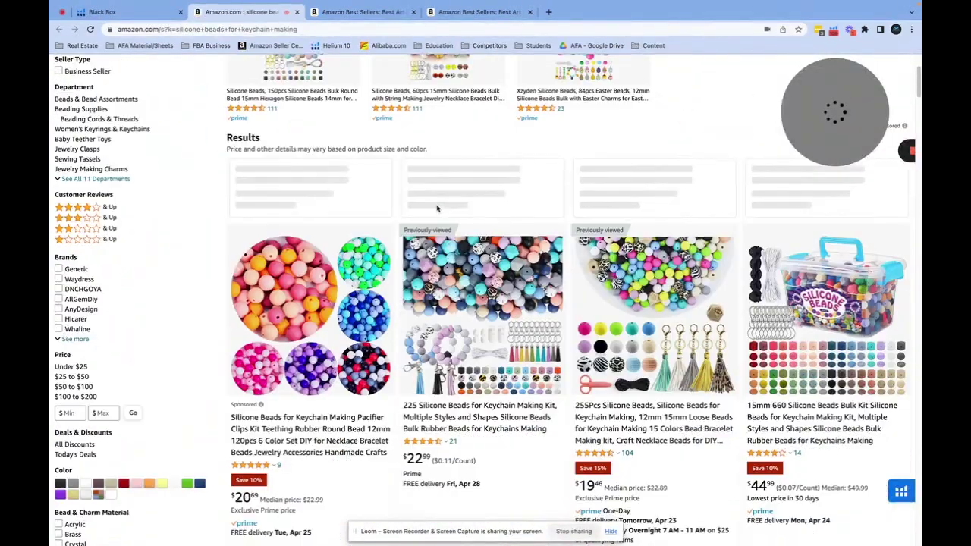
pyautogui.scroll(-1, 437, 208)
pyautogui.scroll(-10, 437, 210)
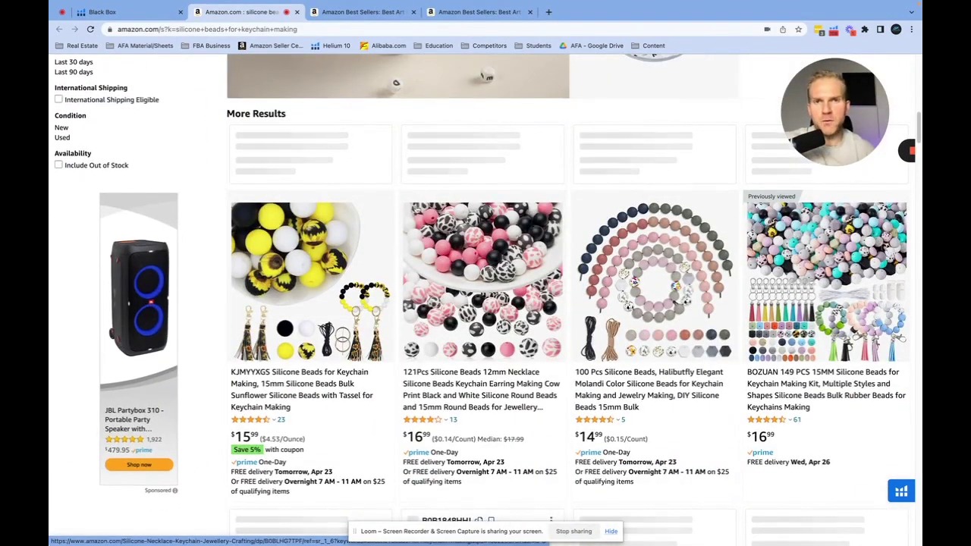
pyautogui.scroll(10, 357, 185)
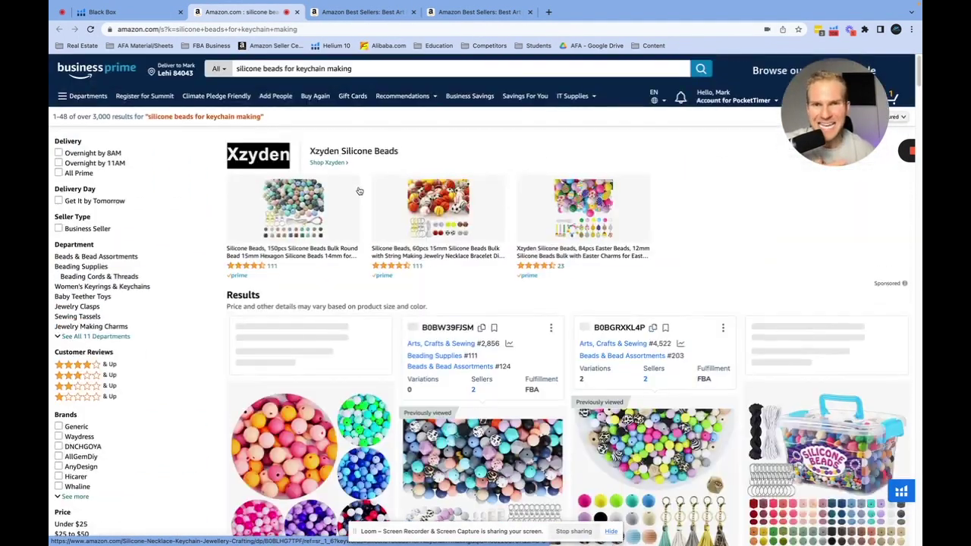
pyautogui.scroll(5, 357, 185)
pyautogui.click(102, 11)
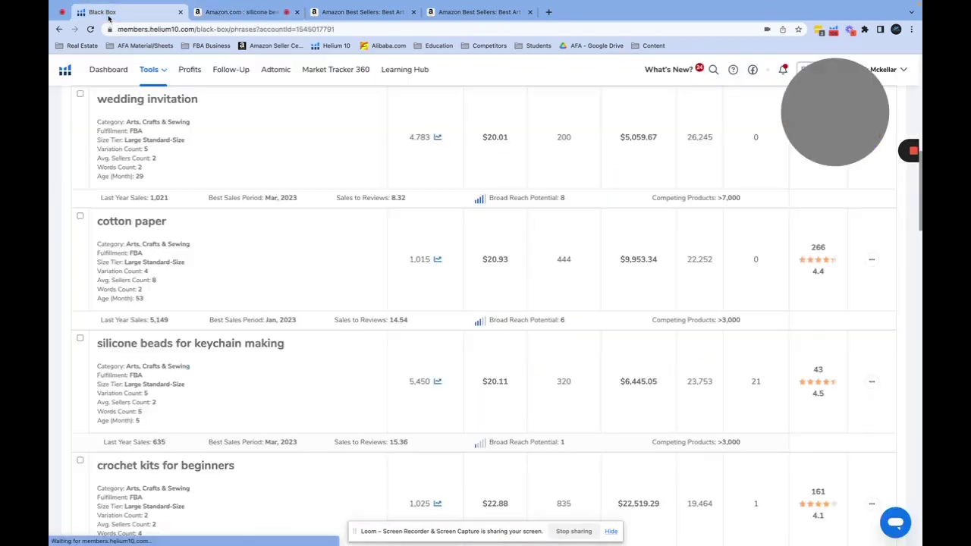
pyautogui.scroll(10, 317, 199)
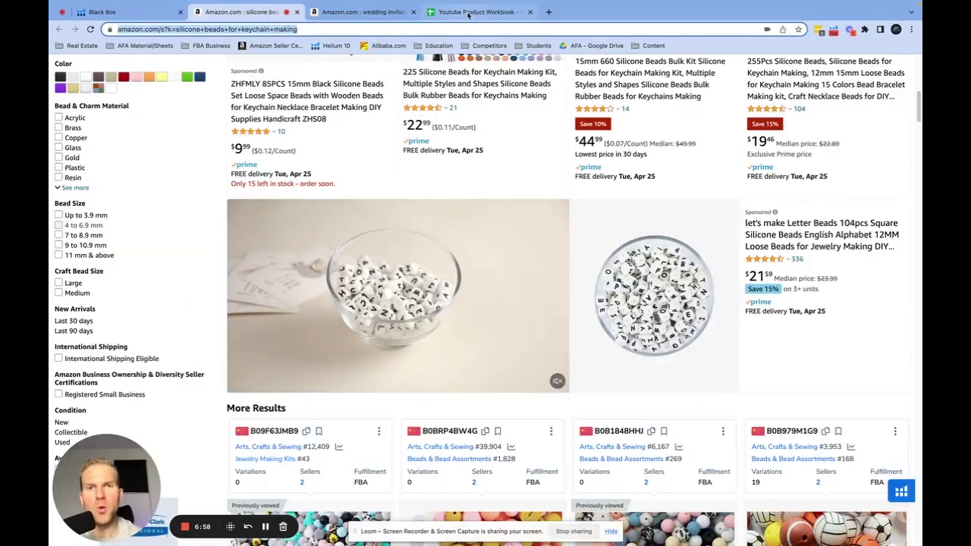
# Step: Switch to the Youtube Product Workbook spreadsheet and insert a column headed "Notes" before Best Categories To Sell In
pyautogui.click(468, 12)
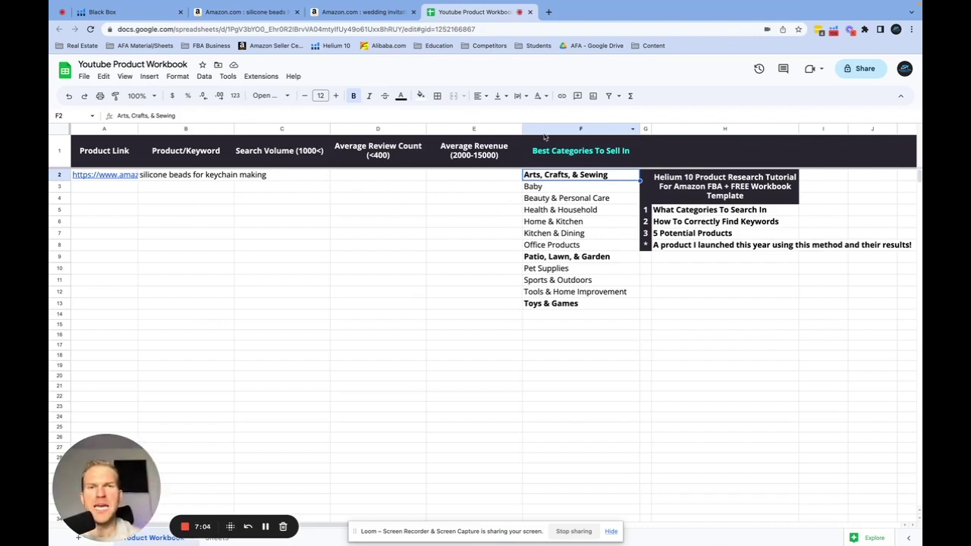
pyautogui.rightClick(544, 129)
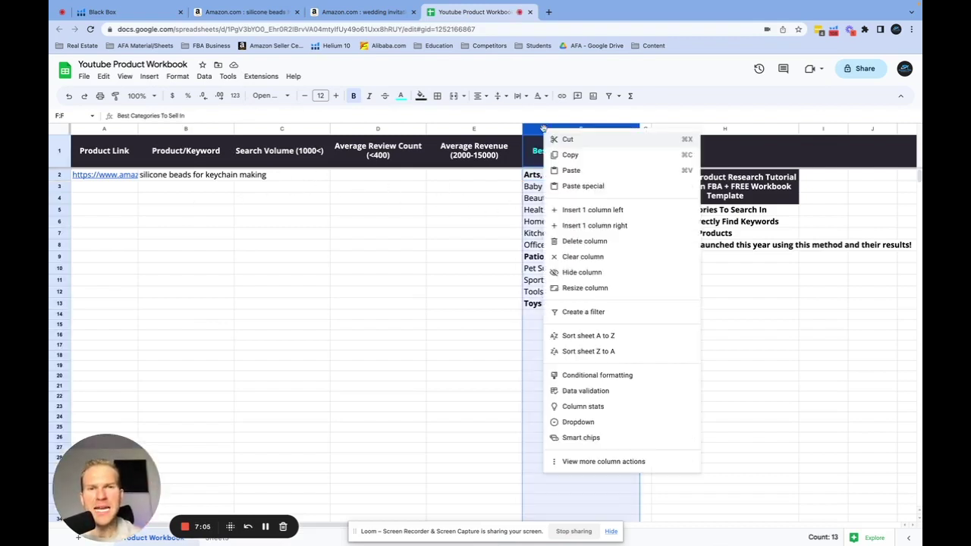
pyautogui.click(580, 210)
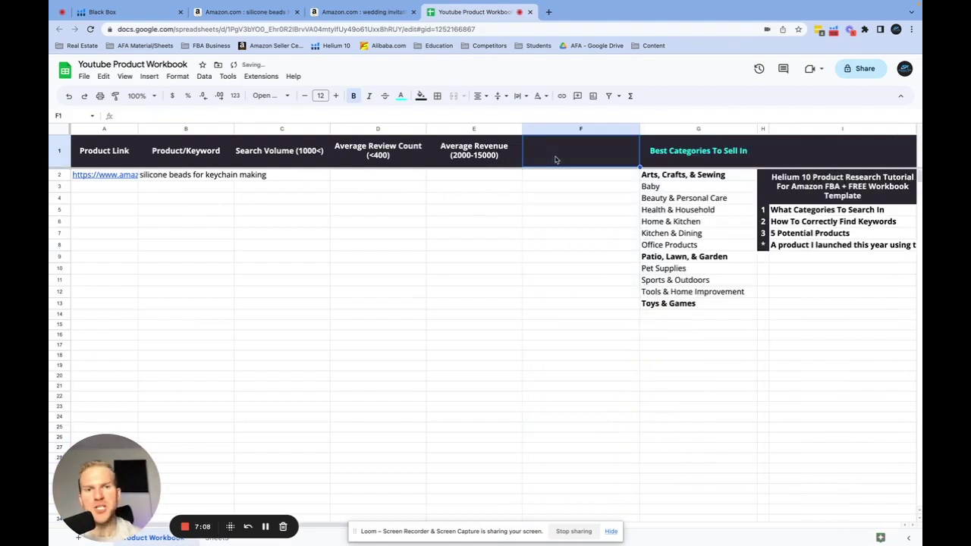
pyautogui.write('Notes')
pyautogui.press('Return')
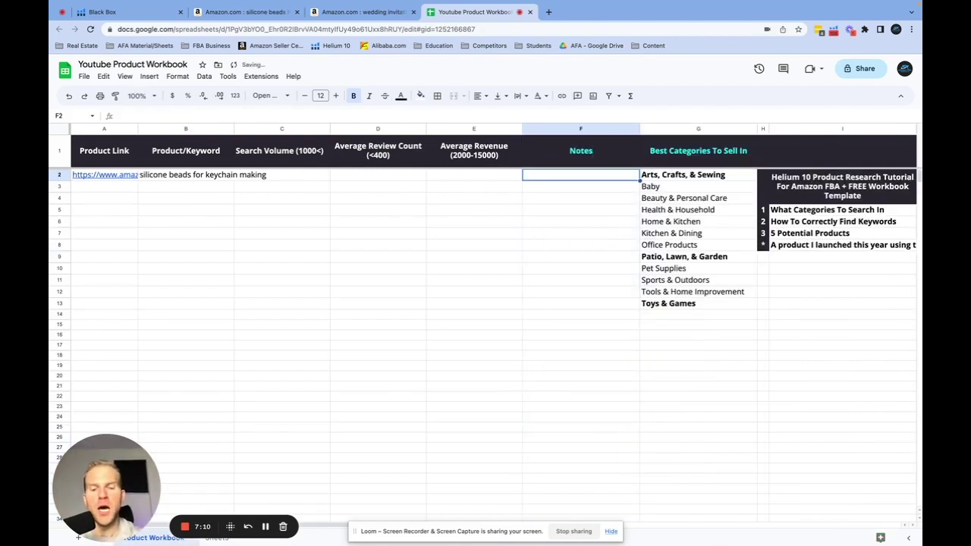
# Step: Enter the note "Much variety ..." for the silicone beads product and remove its bold formatting
pyautogui.write('Much var')
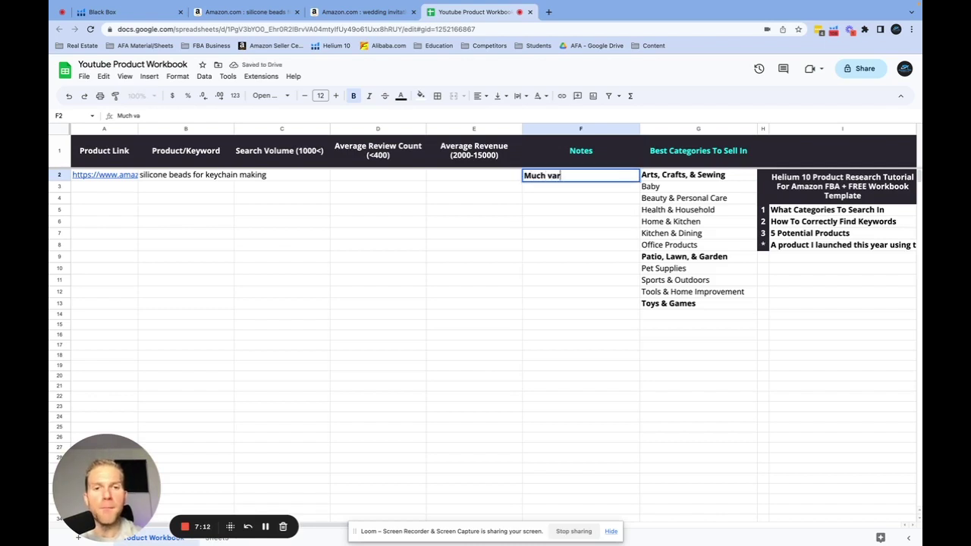
pyautogui.write('iety')
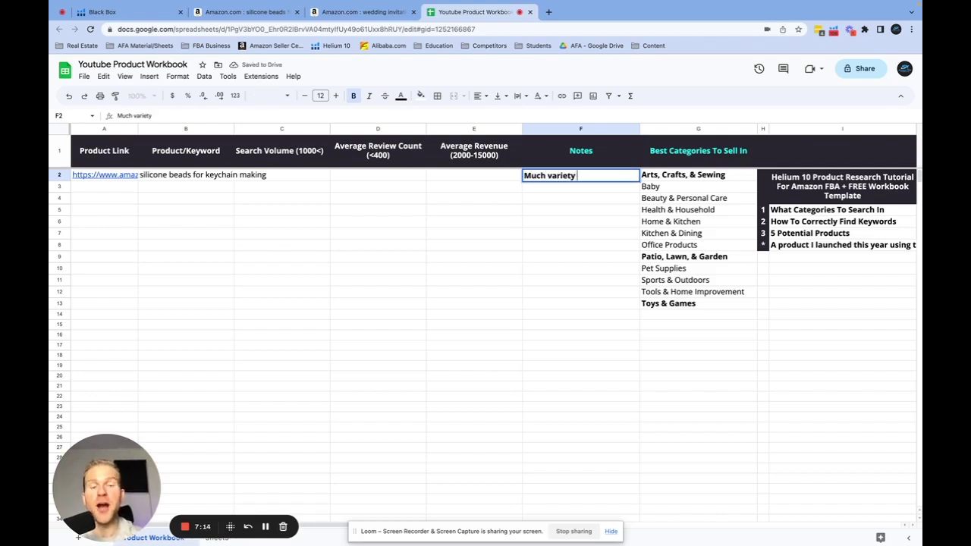
pyautogui.write(' ...')
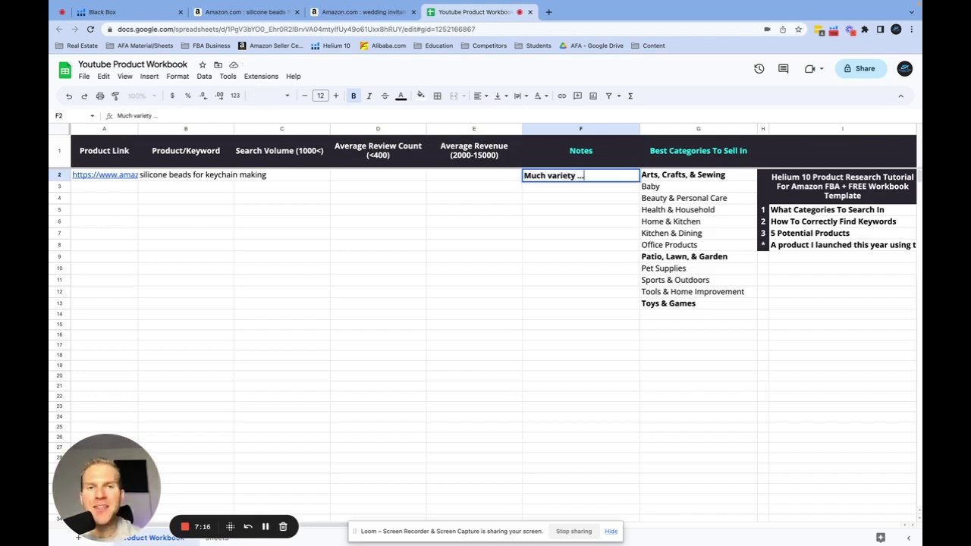
pyautogui.click(568, 177)
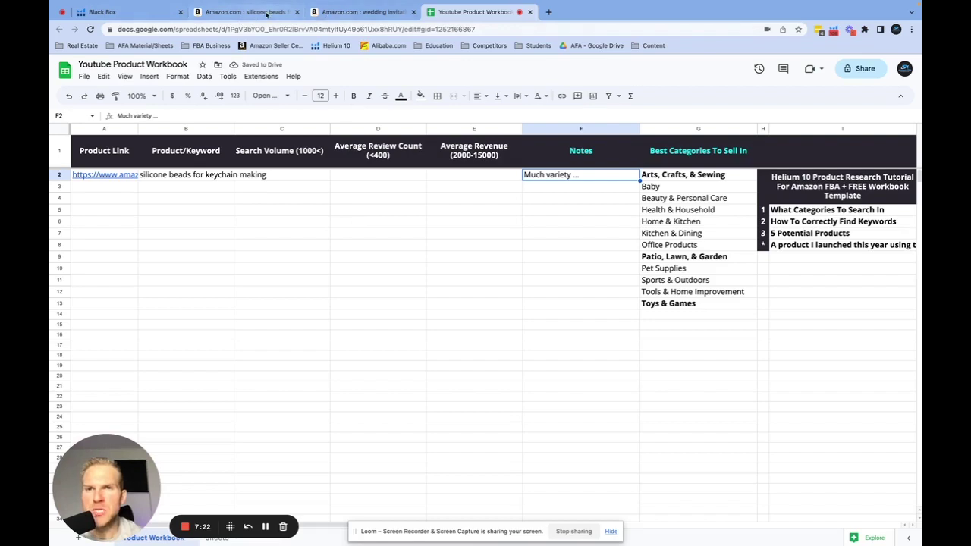
# Step: Check the silicone beads keyword in Black Box and record its search volume of 5450 in the workbook
pyautogui.click(133, 13)
pyautogui.click(440, 12)
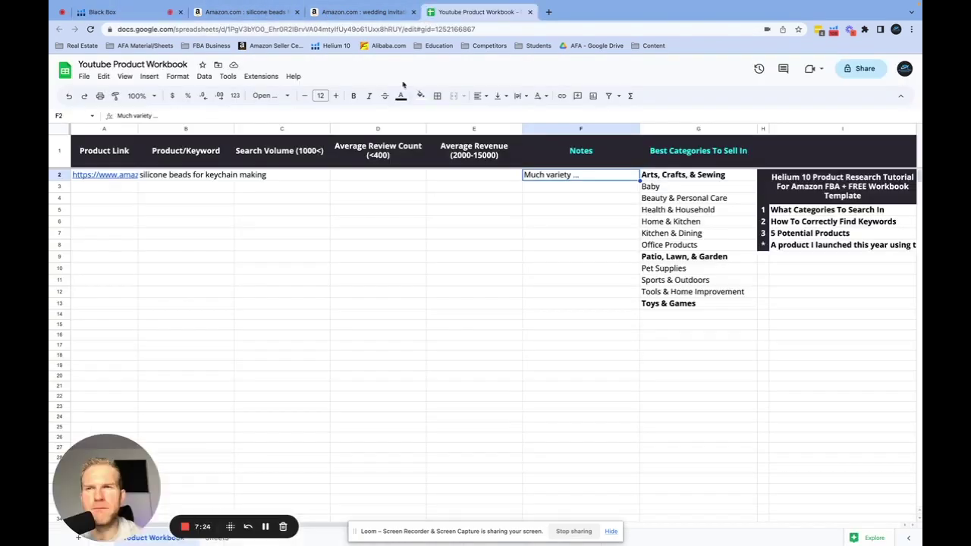
pyautogui.click(282, 177)
pyautogui.write('5450')
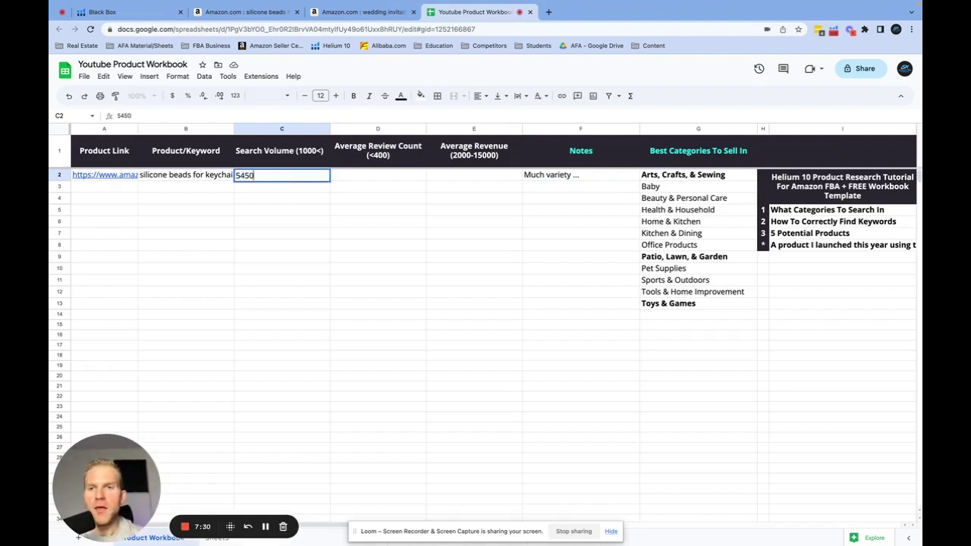
pyautogui.press('Return')
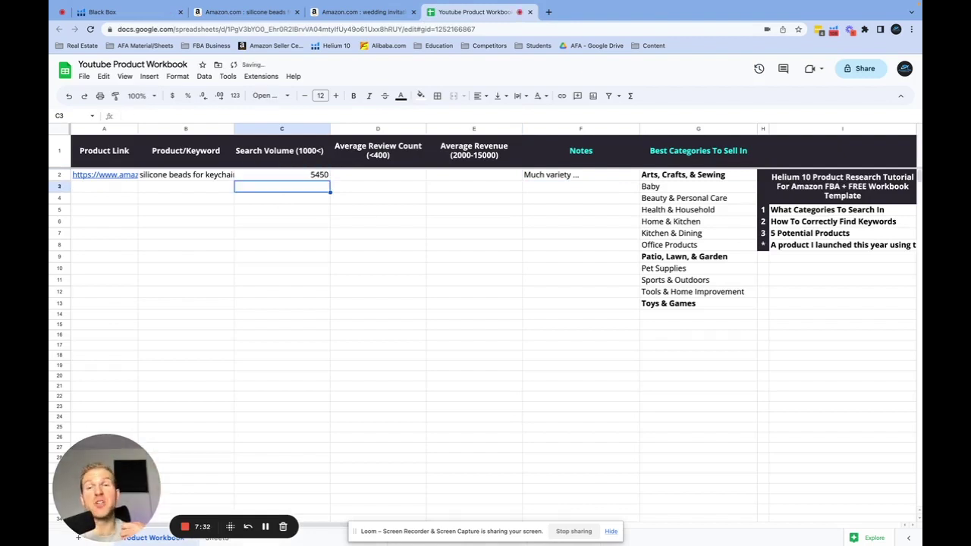
# Step: Record an average review count of 62 and an average revenue of 6445 for the silicone beads keyword, checking the revenue in Black Box
pyautogui.click(341, 179)
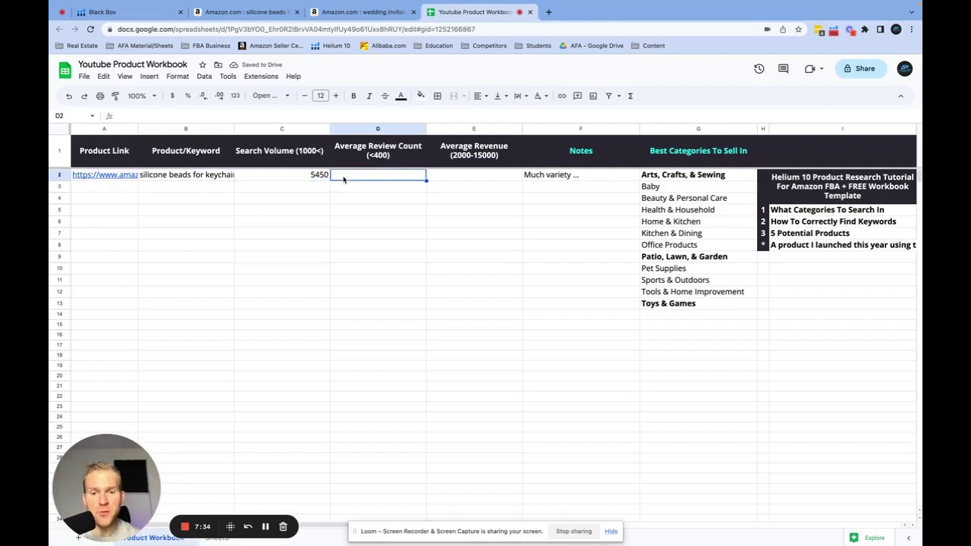
pyautogui.write('62')
pyautogui.press('Tab')
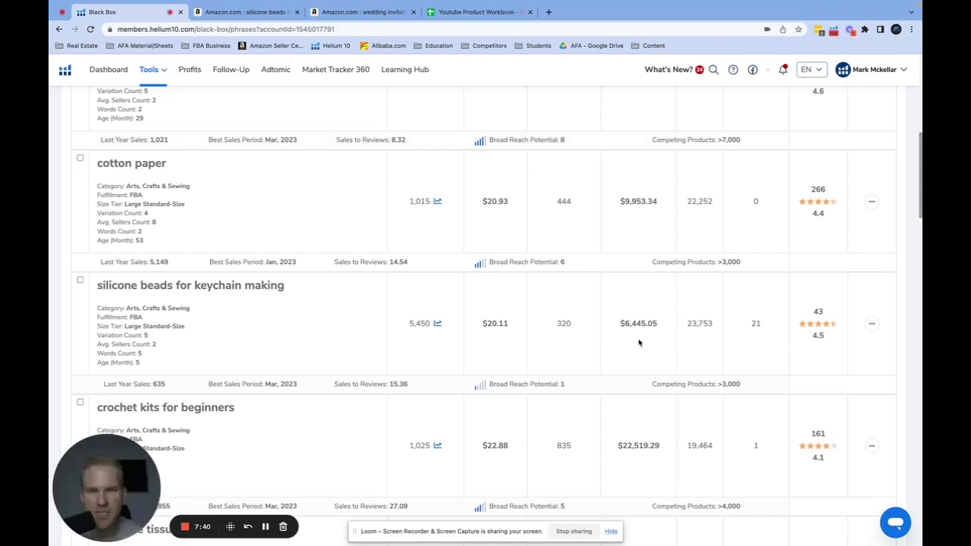
pyautogui.click(467, 14)
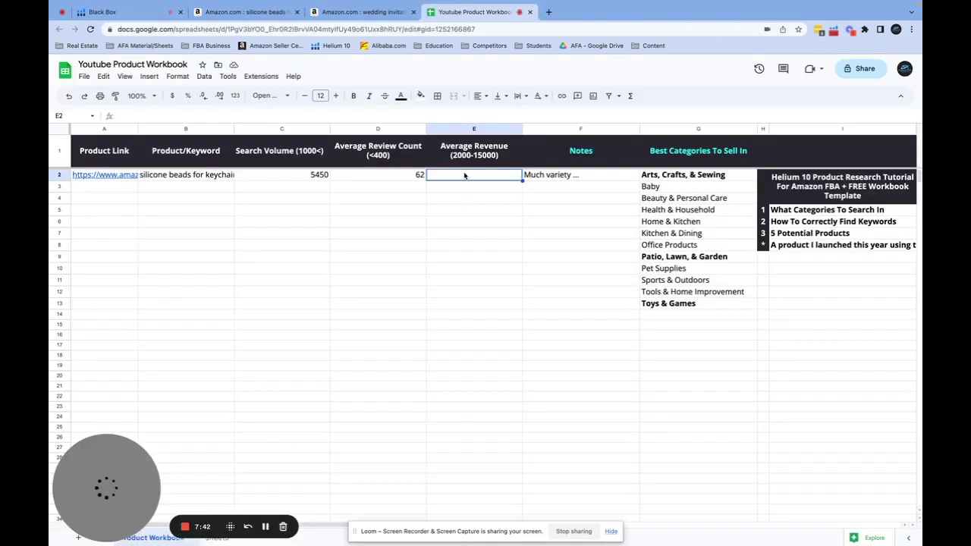
pyautogui.write('6445')
pyautogui.press('Return')
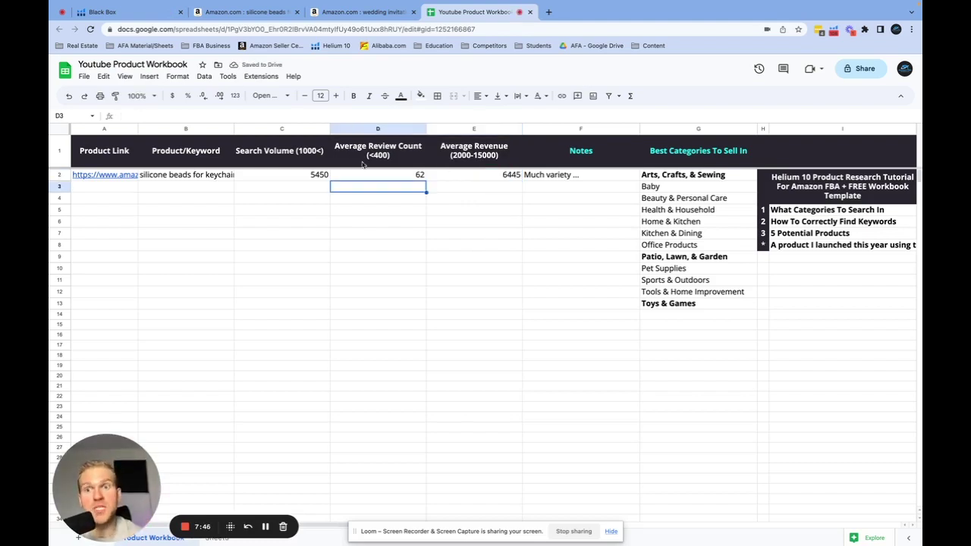
# Step: Make the keyword "silicone beads for keychain making" bold in the Product/Keyword column
pyautogui.click(190, 174)
pyautogui.hotkey('ctrl', 'b')
pyautogui.click(209, 197)
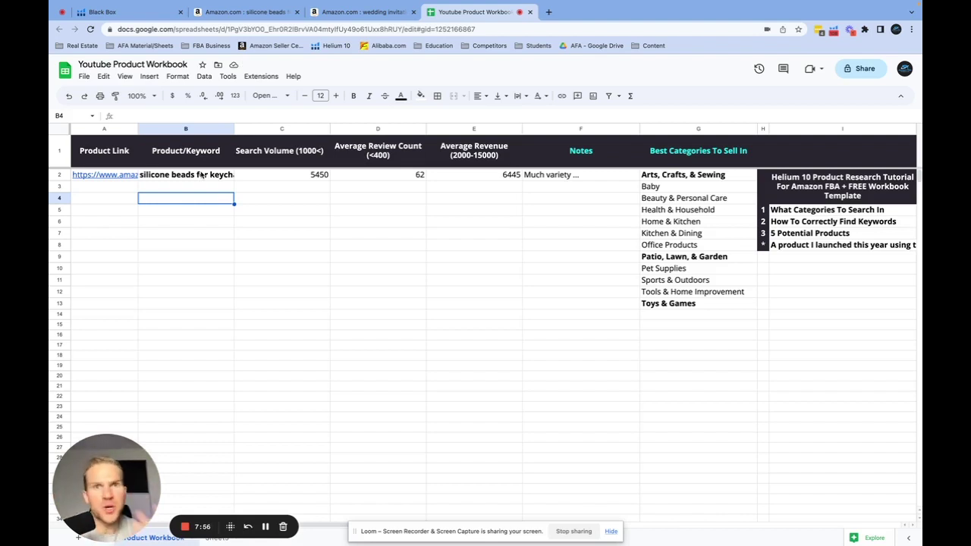
pyautogui.click(203, 175)
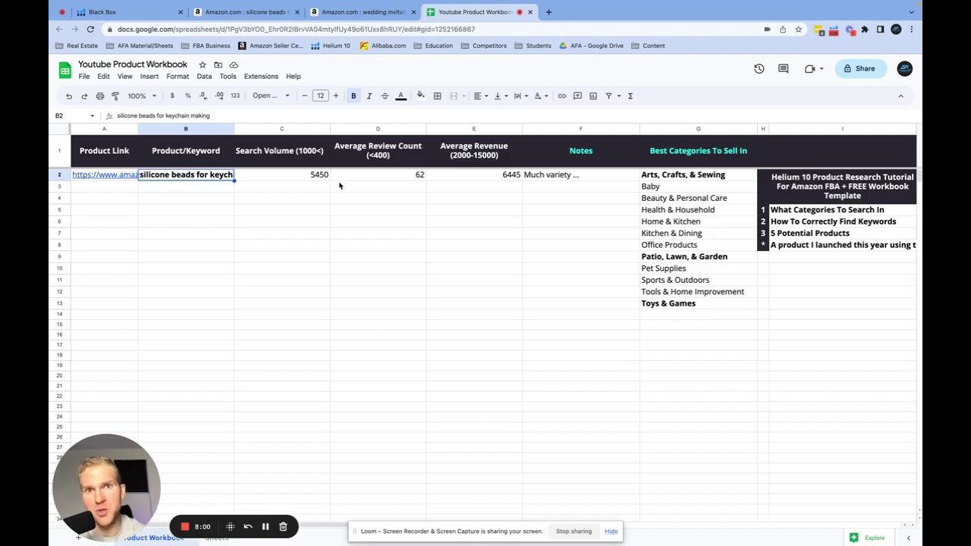
# Step: Return to Black Box and browse further down the Arts, Crafts & Sewing keyword results for other product ideas
pyautogui.click(151, 11)
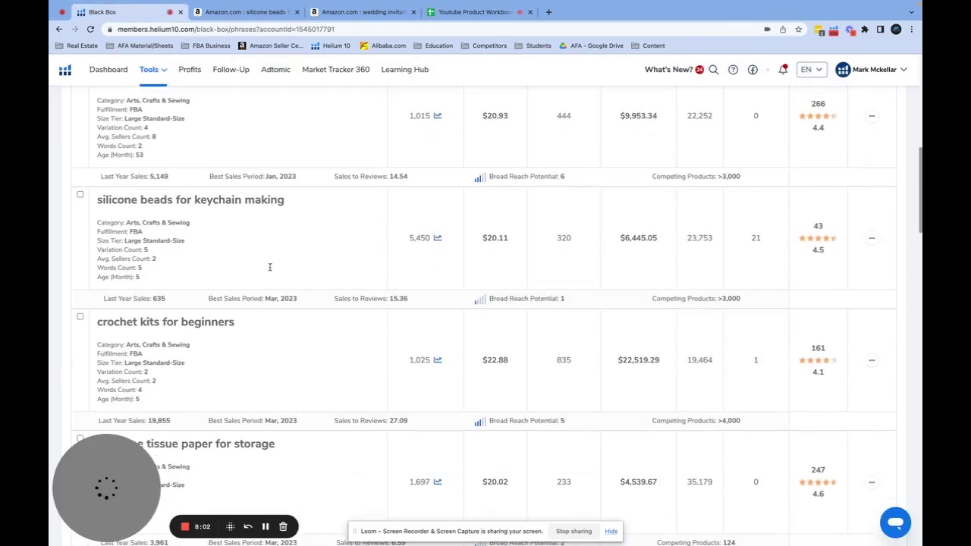
pyautogui.scroll(-1, 362, 303)
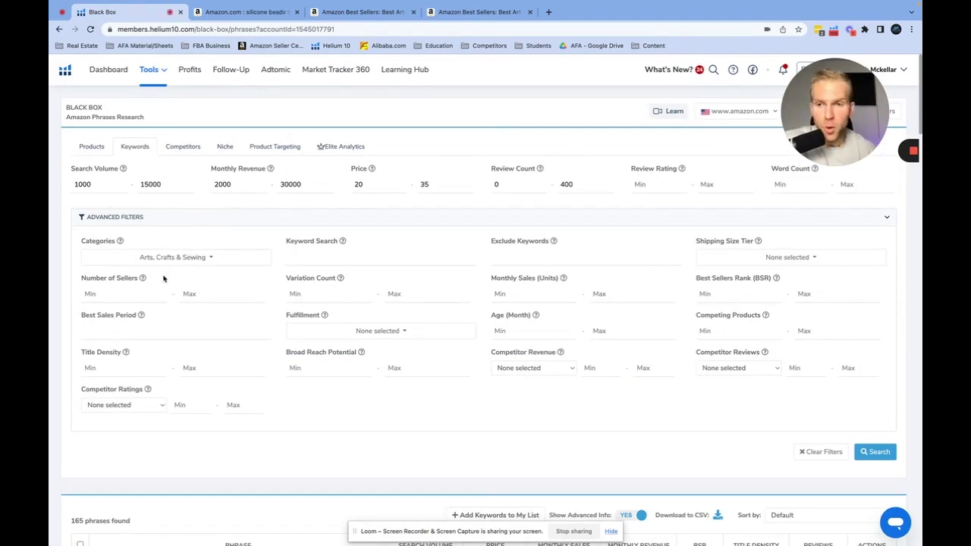
pyautogui.scroll(-15, 163, 278)
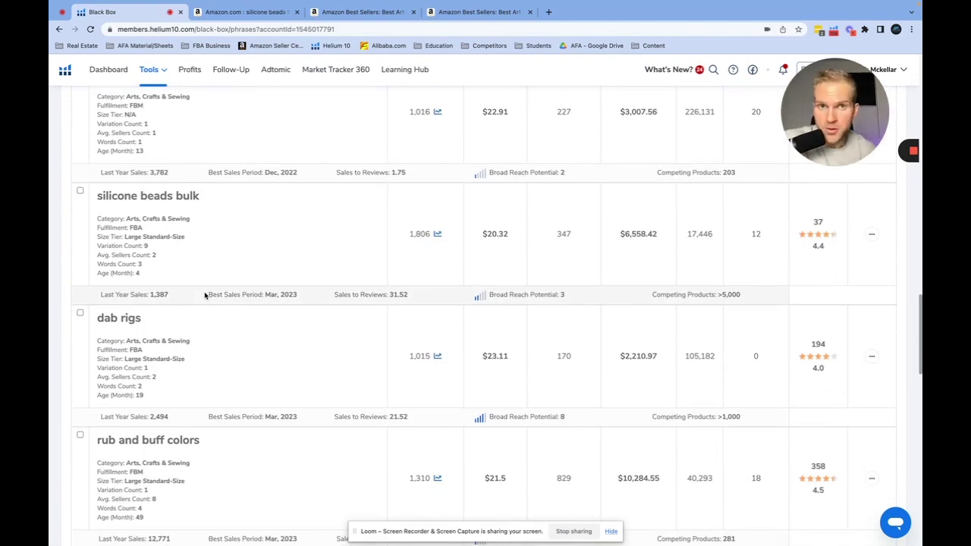
pyautogui.scroll(-2, 227, 288)
pyautogui.scroll(-3, 354, 277)
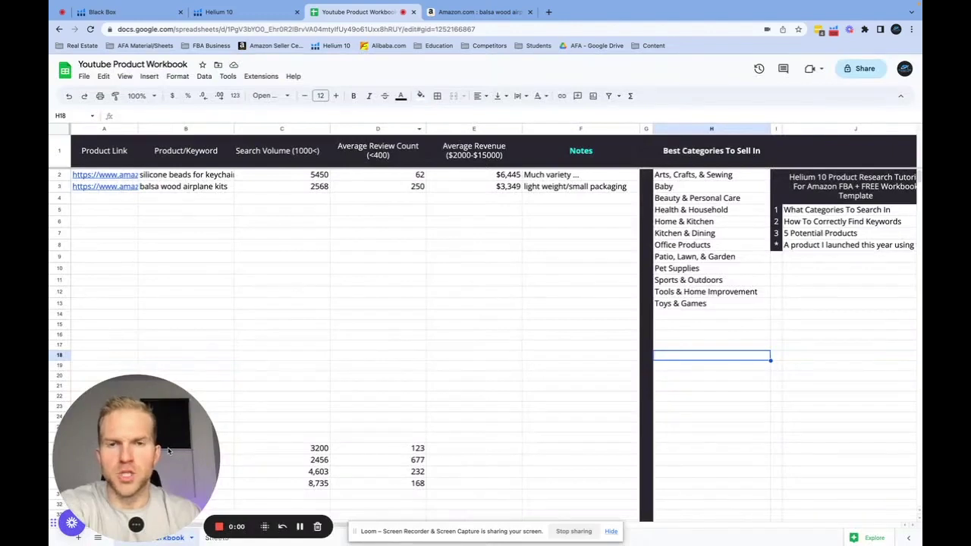
# Step: Switch to the Amazon search results for "balsa wood airplane kits" and run Helium 10 Xray product research on them
pyautogui.moveTo(178, 442); pyautogui.dragTo(834, 288)
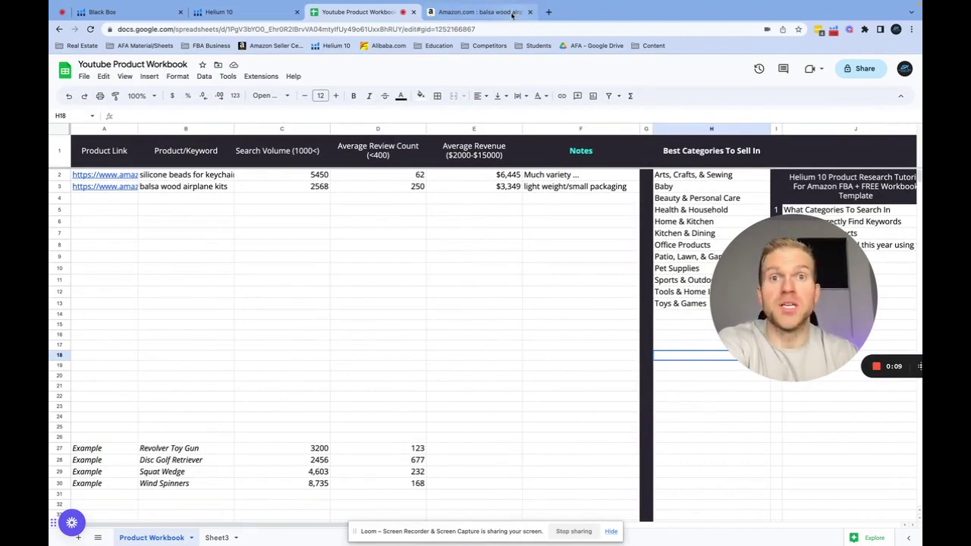
pyautogui.click(513, 13)
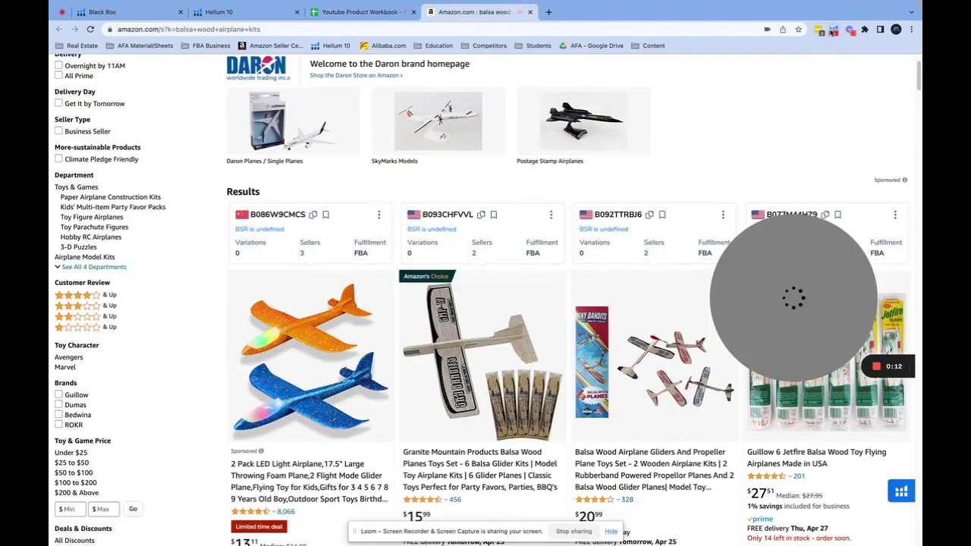
pyautogui.click(833, 31)
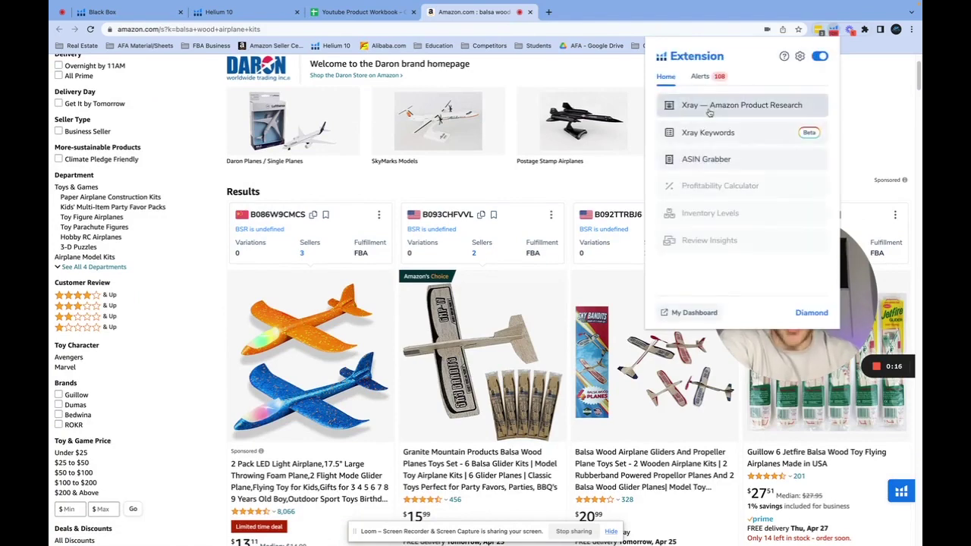
pyautogui.click(709, 111)
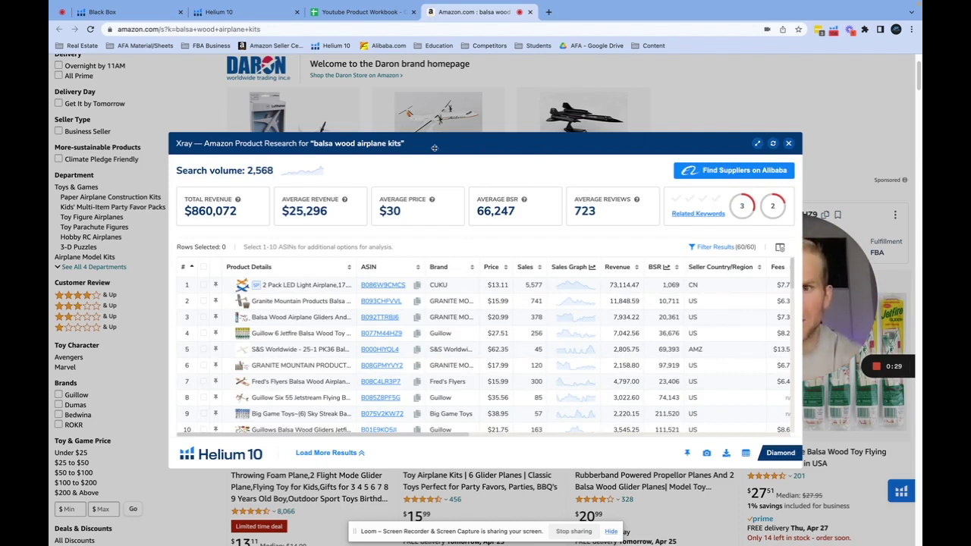
# Step: Review the Xray product data, select only the third-ranked Balsa Wood Airplane Gliders And Propeller Plane Toys Set, and run Cerebro on it
pyautogui.moveTo(326, 317)
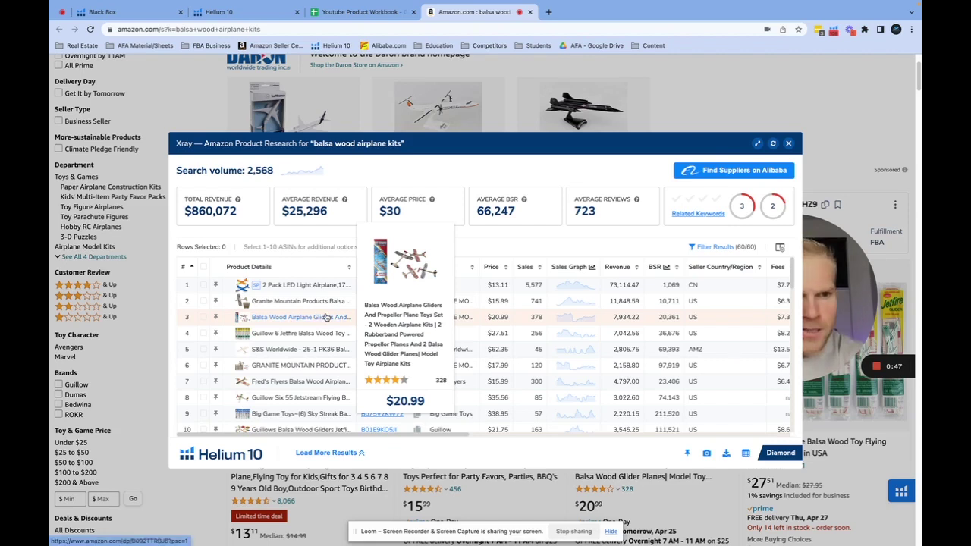
pyautogui.hscroll(3, 467, 313)
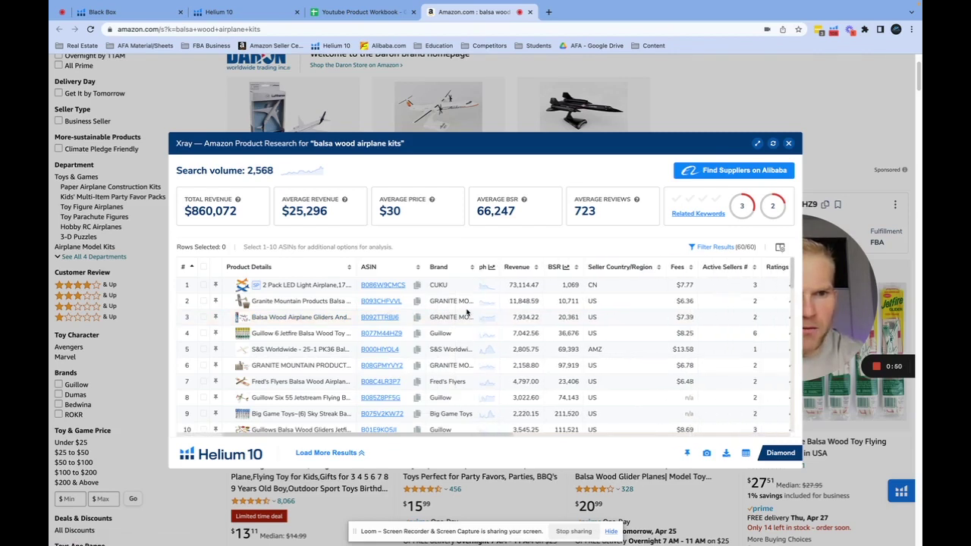
pyautogui.hscroll(3, 466, 313)
pyautogui.hscroll(-8, 568, 319)
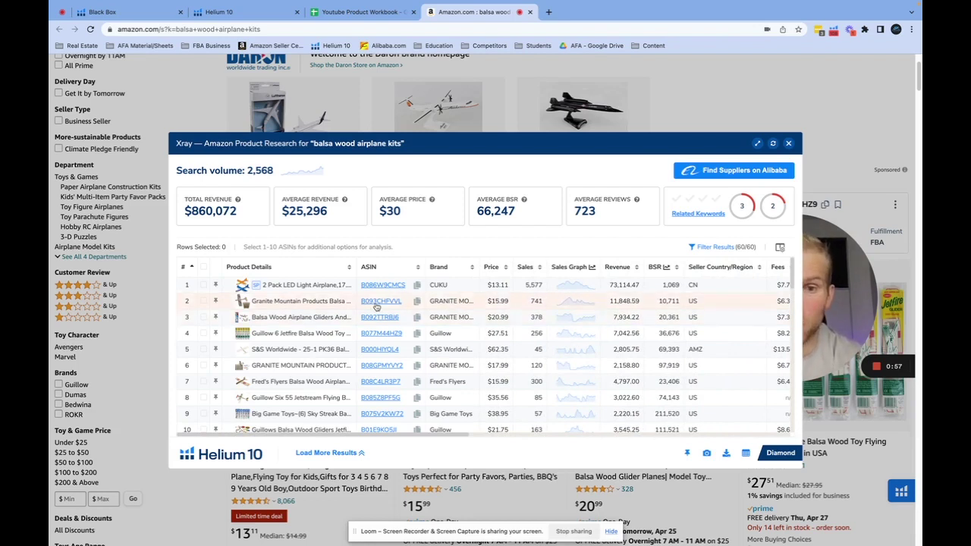
pyautogui.click(203, 317)
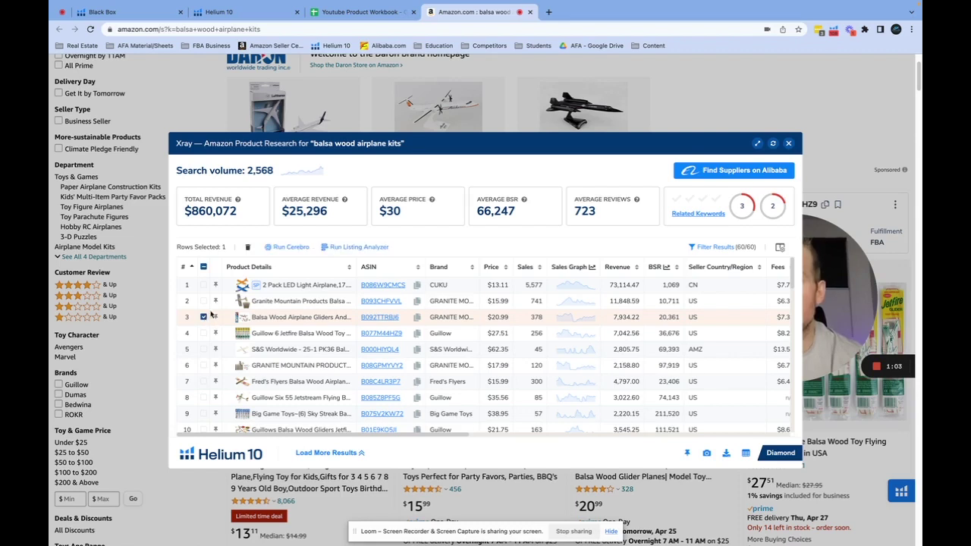
pyautogui.click(274, 249)
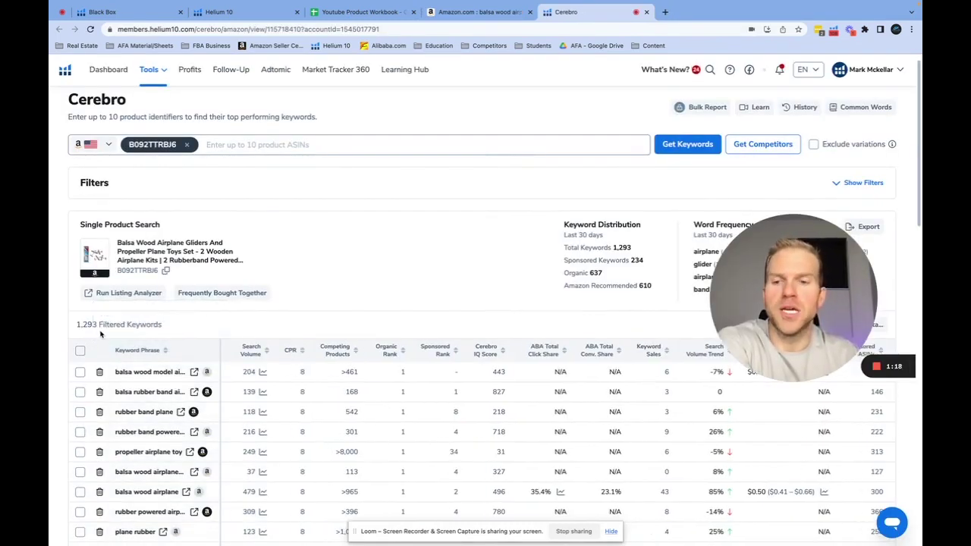
# Step: Examine the keyword phrases, search volumes, competing products and organic ranks in the Cerebro results for the balsa wood airplane set
pyautogui.scroll(-1, 100, 334)
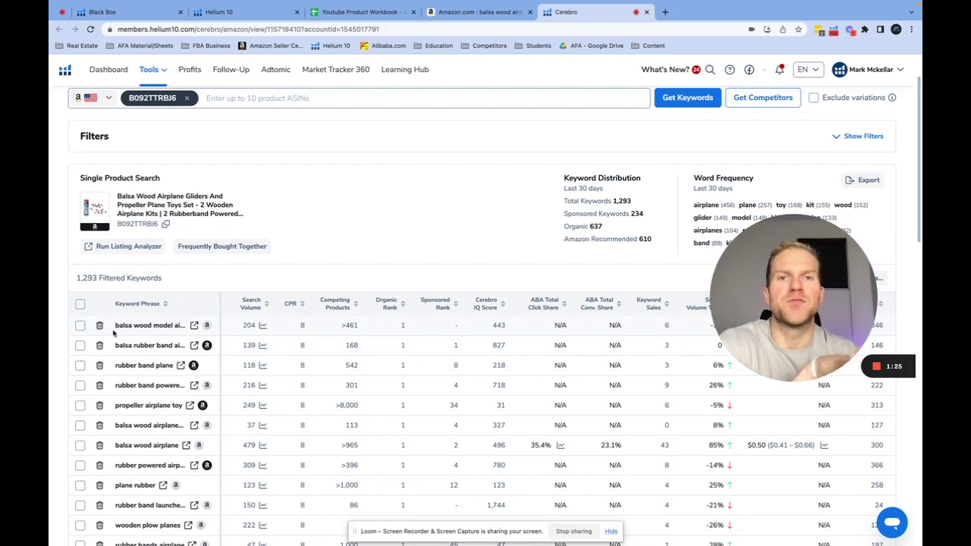
pyautogui.scroll(-1, 243, 303)
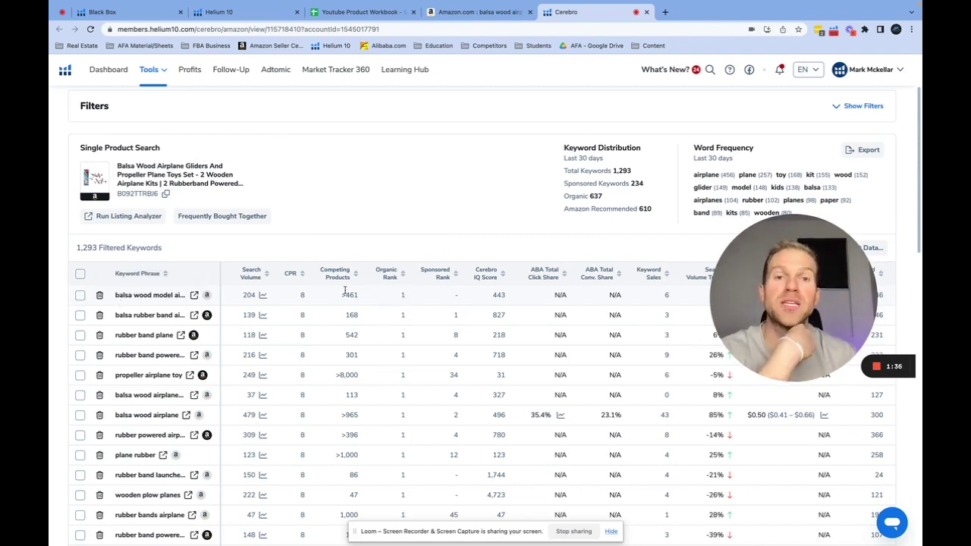
pyautogui.scroll(-5, 370, 288)
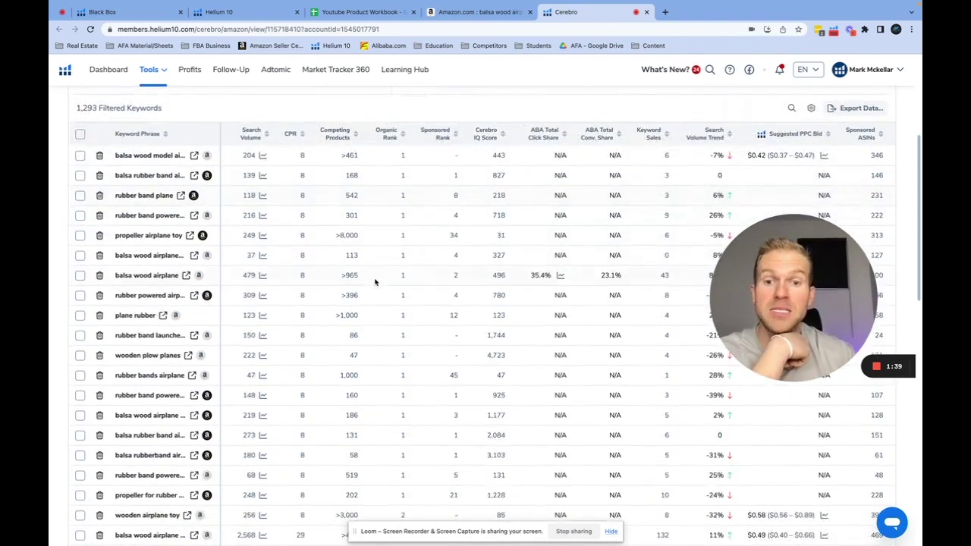
pyautogui.scroll(3, 374, 281)
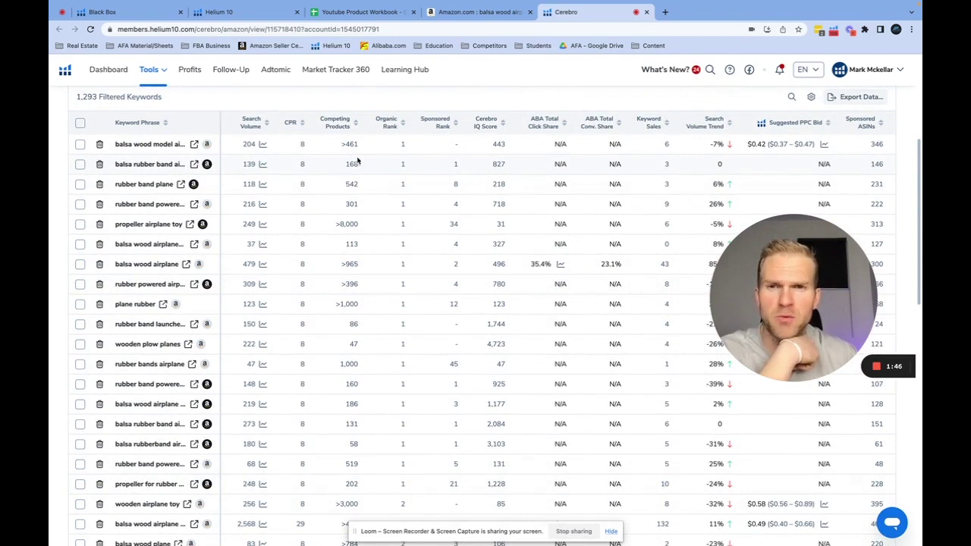
pyautogui.scroll(-1, 257, 227)
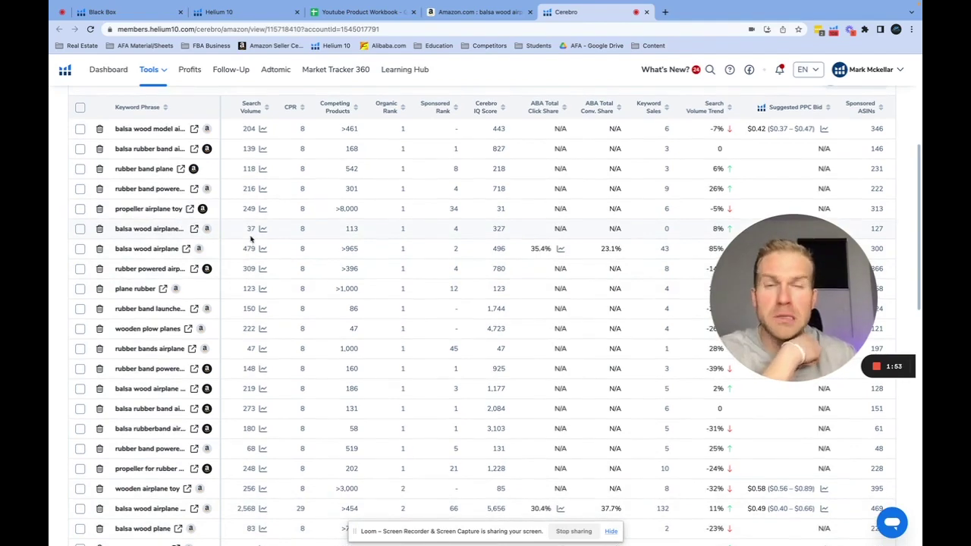
pyautogui.scroll(-1, 254, 241)
pyautogui.scroll(5, 284, 251)
pyautogui.scroll(-1, 223, 311)
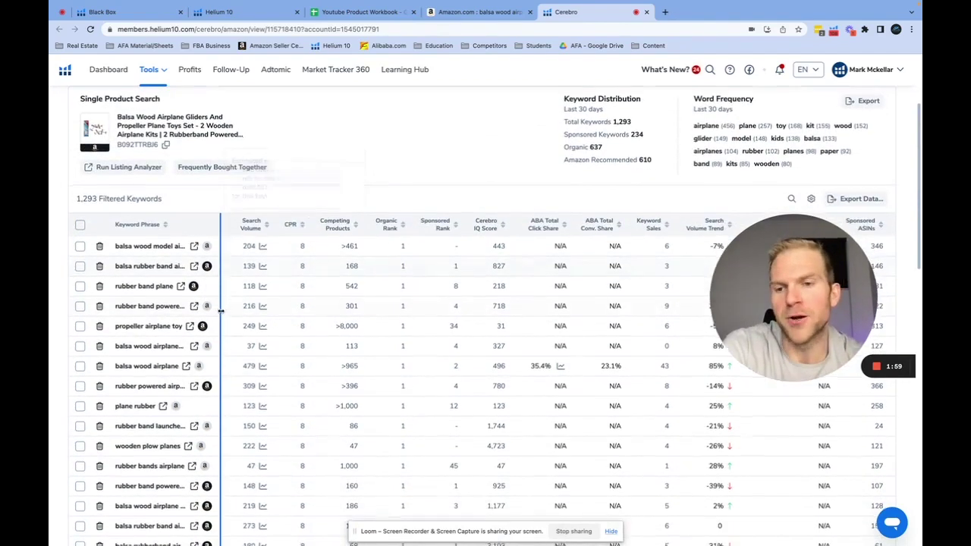
pyautogui.scroll(-1, 149, 394)
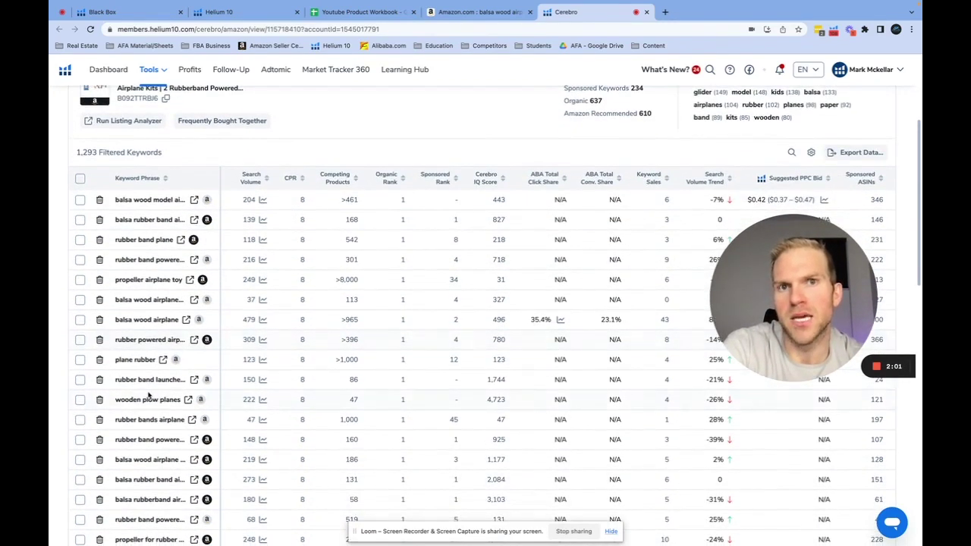
pyautogui.scroll(-1, 149, 395)
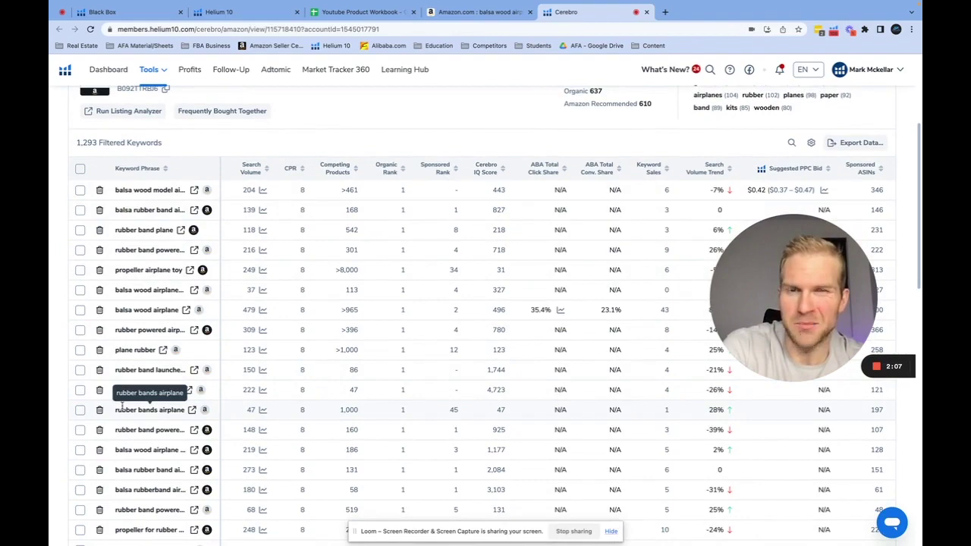
pyautogui.scroll(-10, 422, 435)
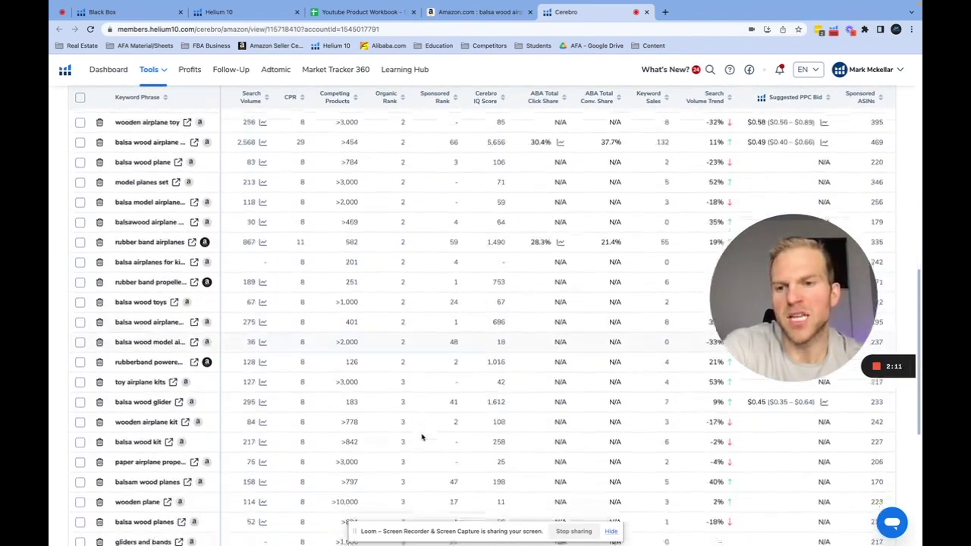
# Step: Review the search volume and CPR columns across the Cerebro keyword results for the balsa wood airplane set
pyautogui.scroll(15, 423, 435)
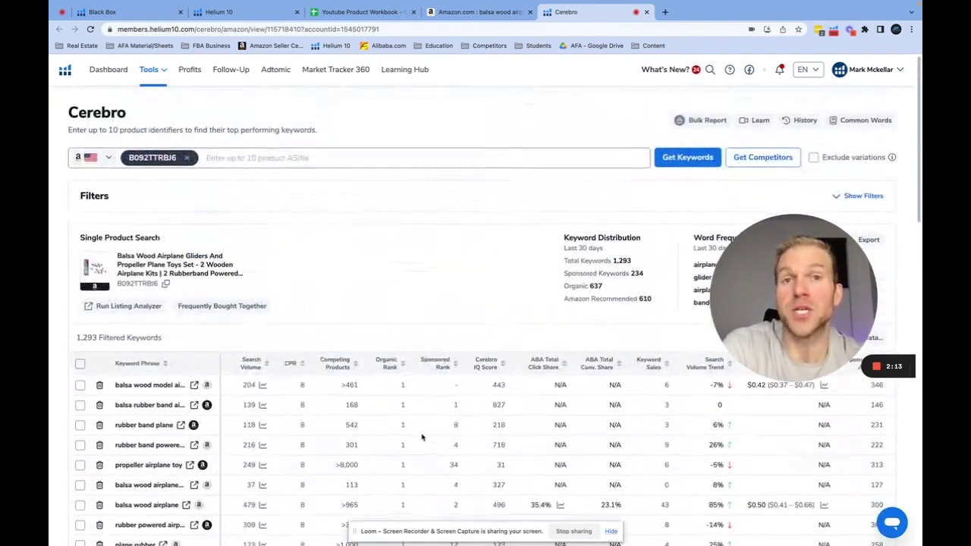
pyautogui.scroll(-2, 423, 437)
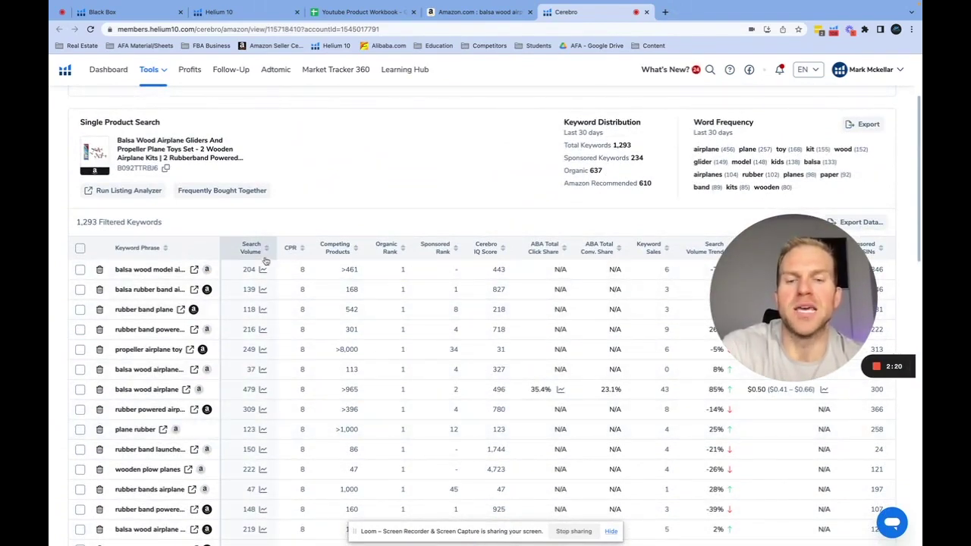
pyautogui.scroll(1, 323, 234)
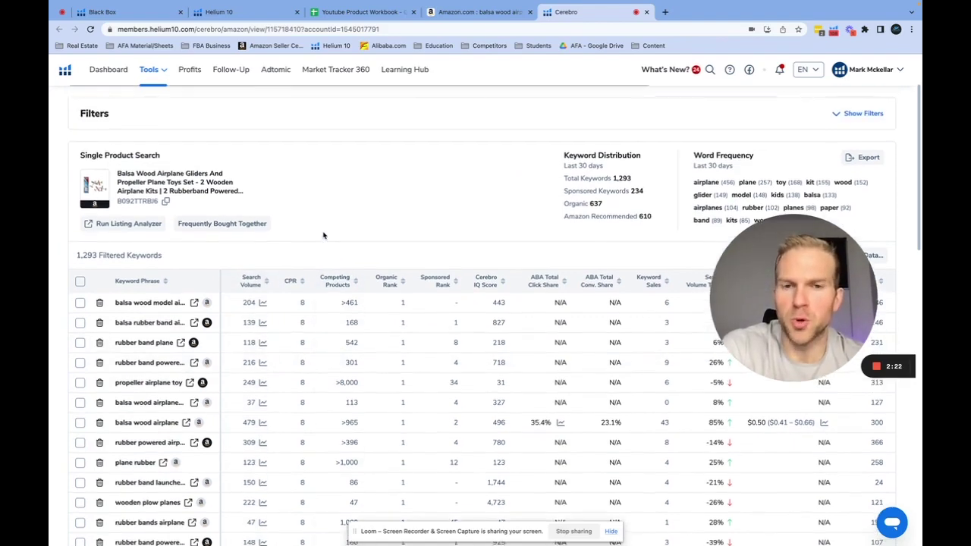
pyautogui.scroll(-2, 323, 234)
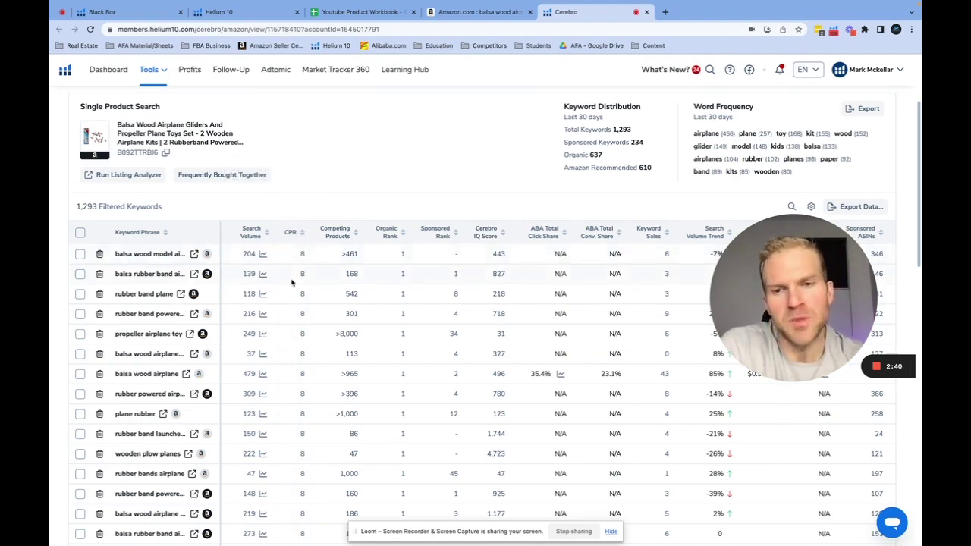
pyautogui.scroll(-2, 293, 279)
pyautogui.scroll(1, 292, 283)
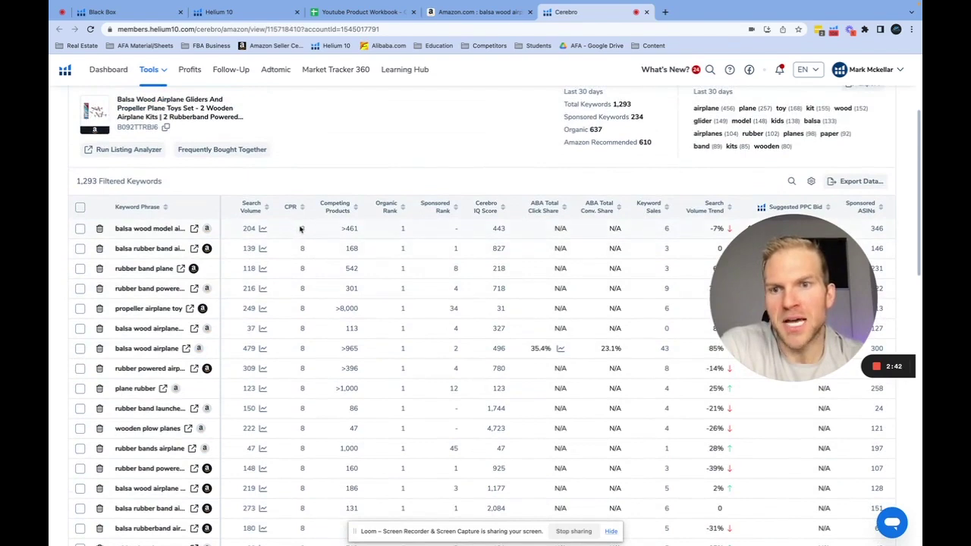
pyautogui.scroll(-3, 288, 279)
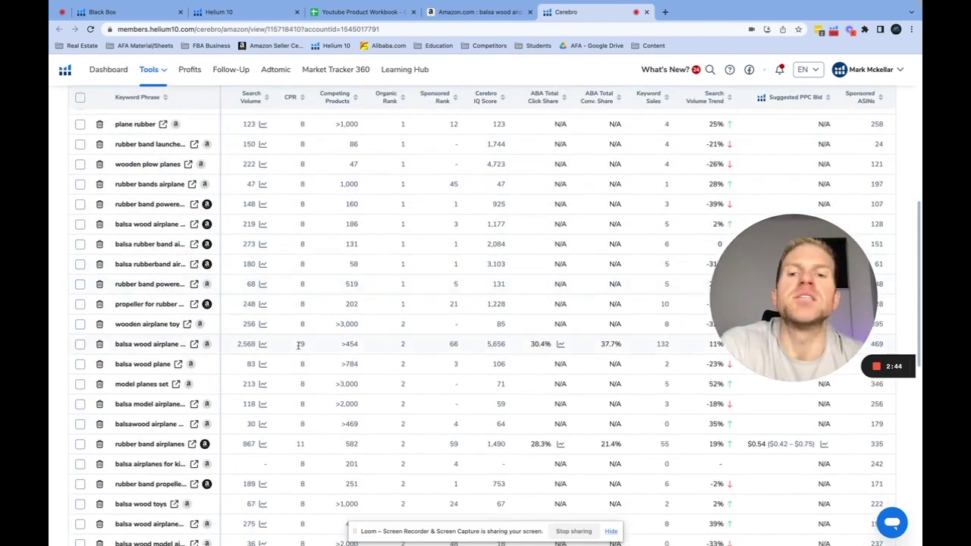
pyautogui.scroll(1, 298, 341)
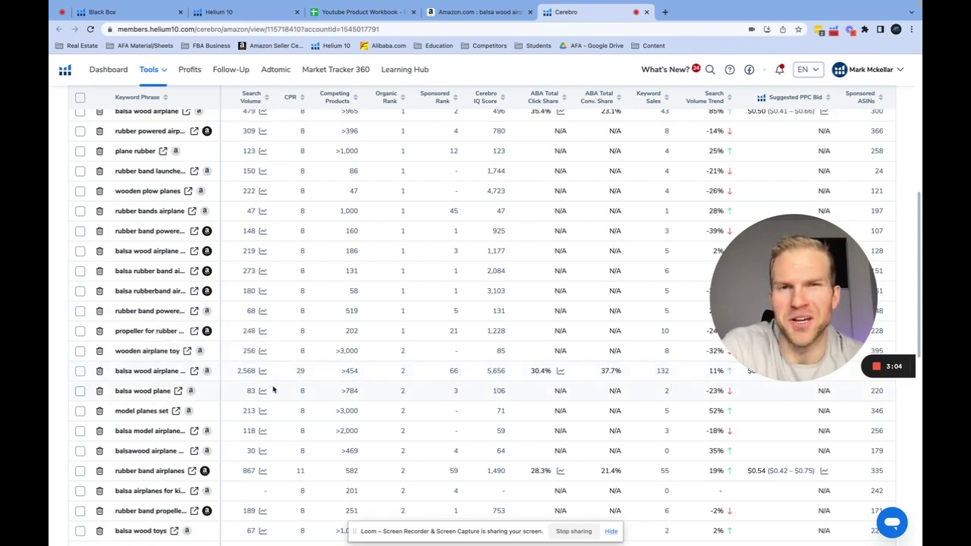
# Step: Move the Cerebro IQ Score column between CPR and Competing Products, and compare its scores with the search volumes and competing product numbers
pyautogui.scroll(5, 273, 389)
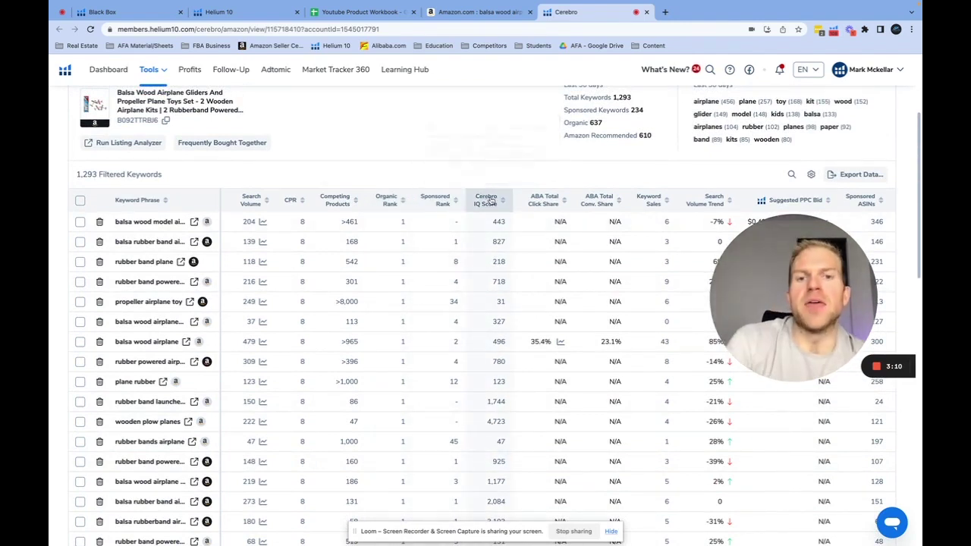
pyautogui.moveTo(485, 200); pyautogui.dragTo(292, 199)
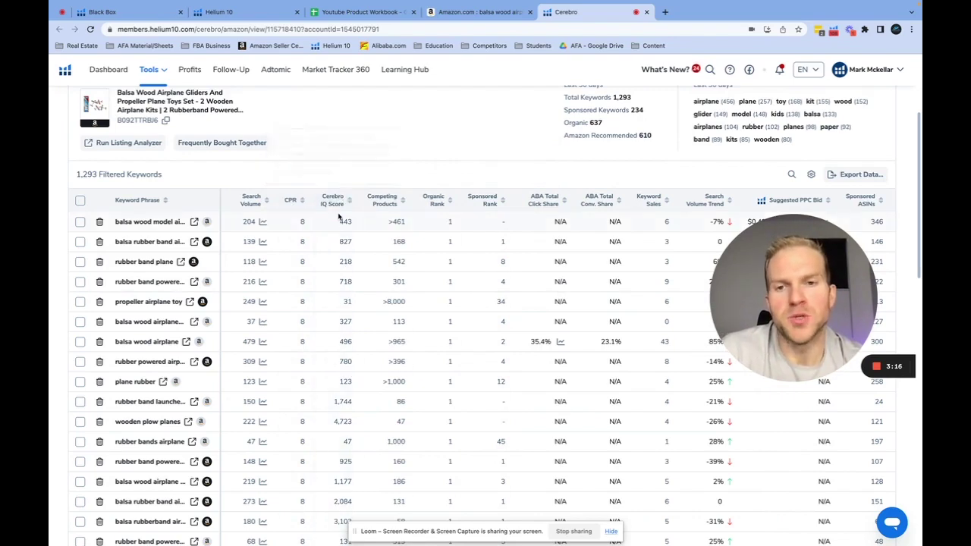
pyautogui.scroll(-1, 337, 209)
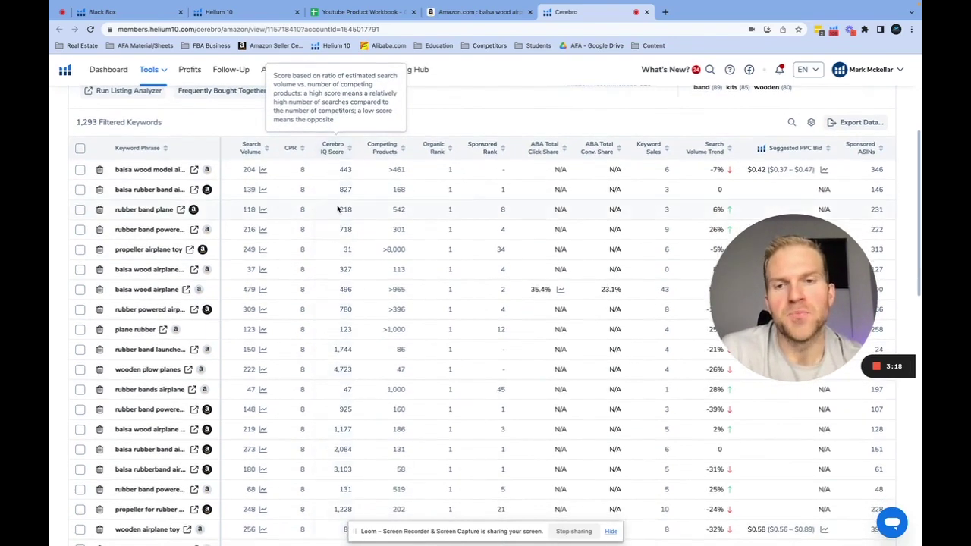
pyautogui.scroll(-1, 337, 209)
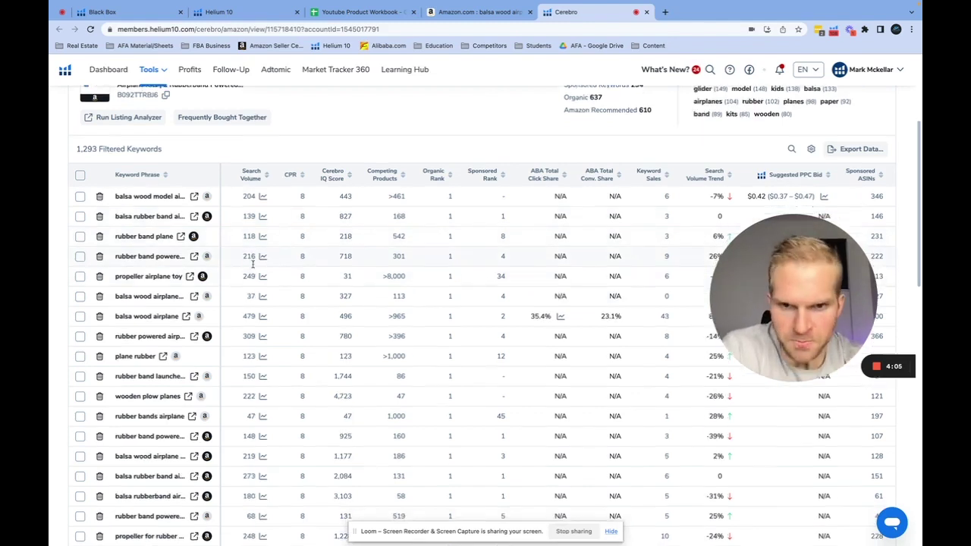
pyautogui.scroll(-1, 416, 271)
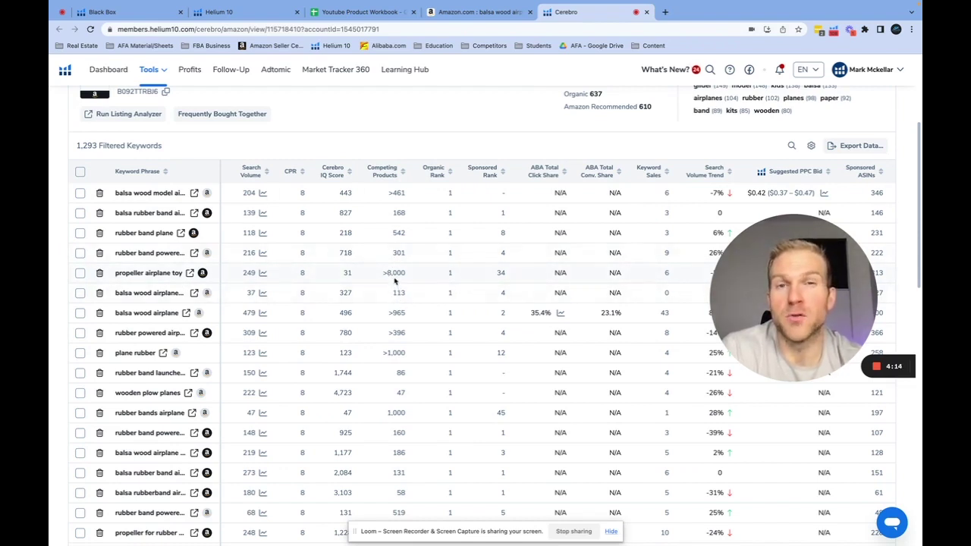
pyautogui.scroll(-2, 395, 281)
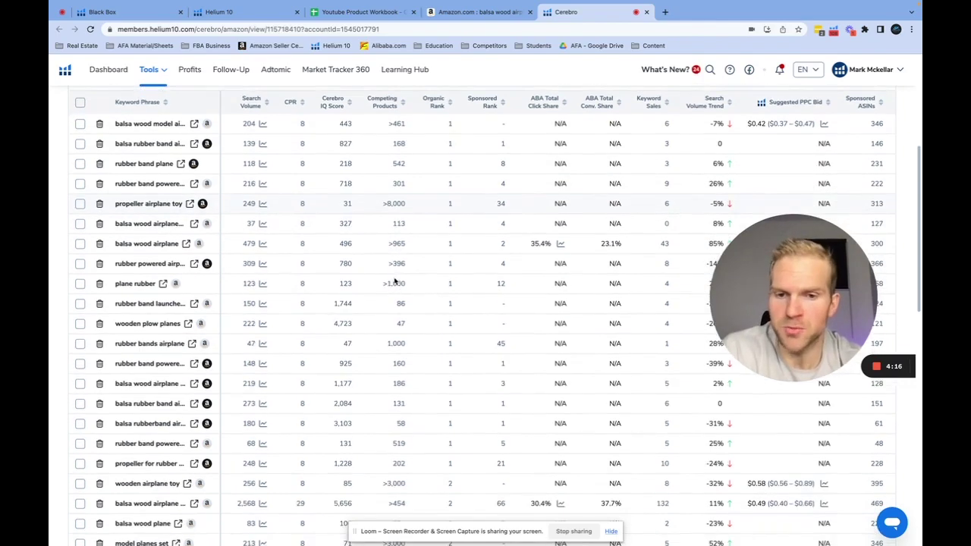
pyautogui.scroll(2, 391, 277)
pyautogui.scroll(-4, 386, 273)
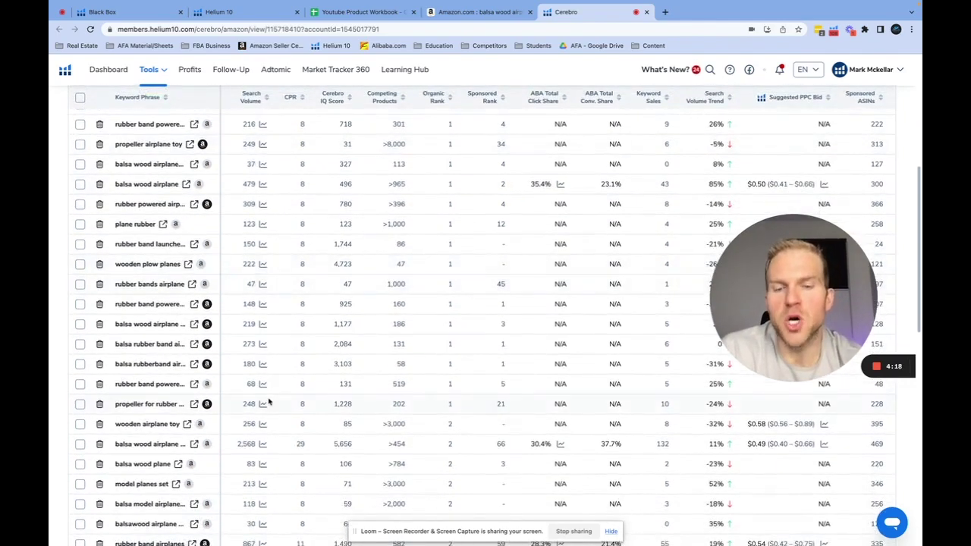
pyautogui.scroll(3, 268, 401)
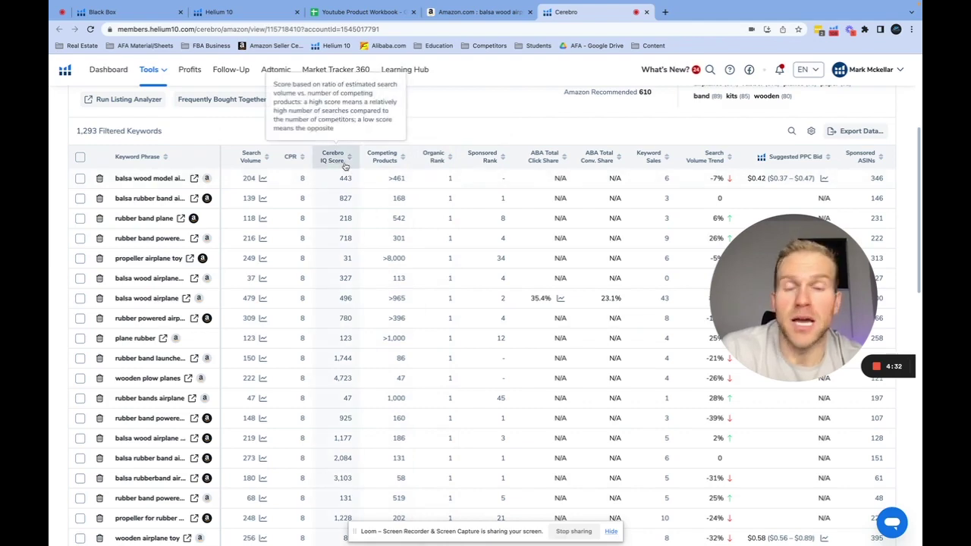
# Step: Filter the Cerebro keywords to a minimum search volume of 500
pyautogui.scroll(3, 357, 163)
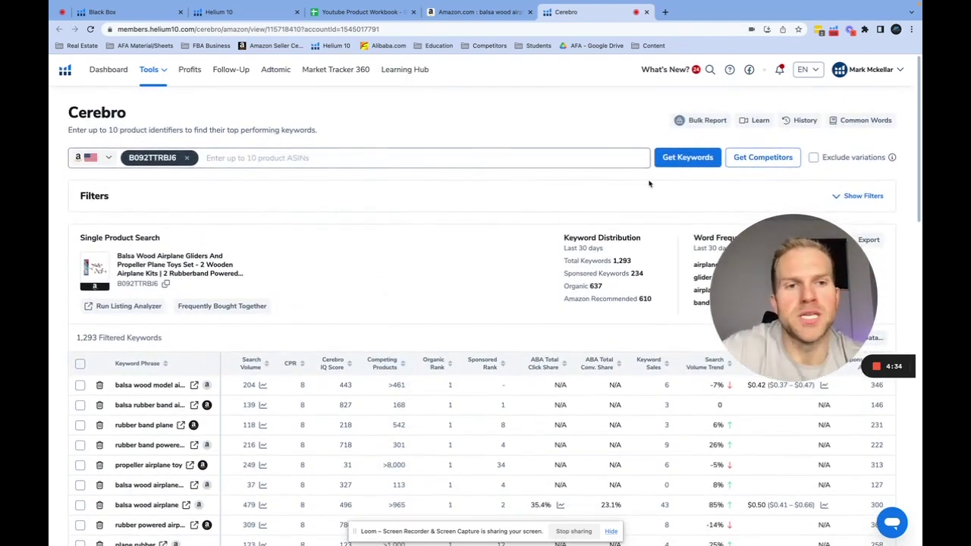
pyautogui.scroll(-1, 713, 182)
pyautogui.click(837, 143)
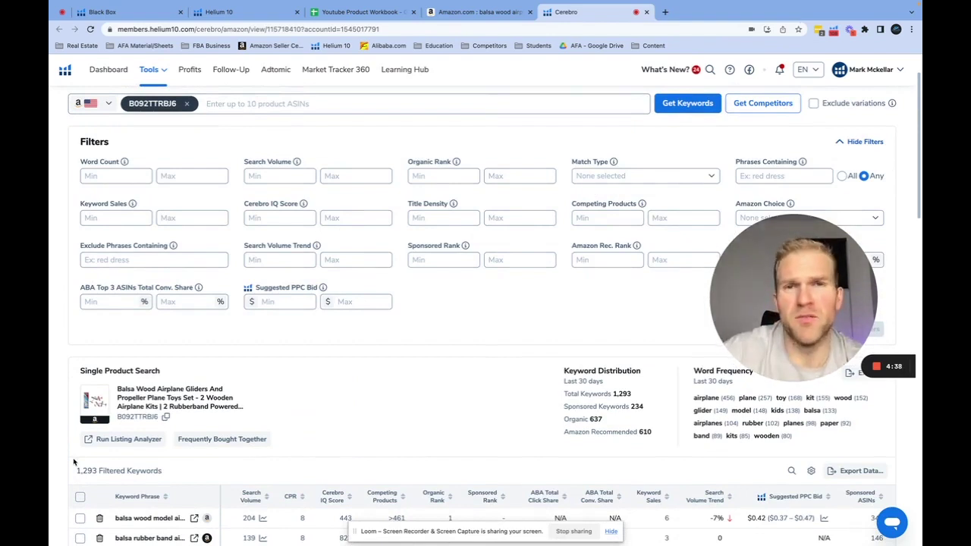
pyautogui.click(257, 179)
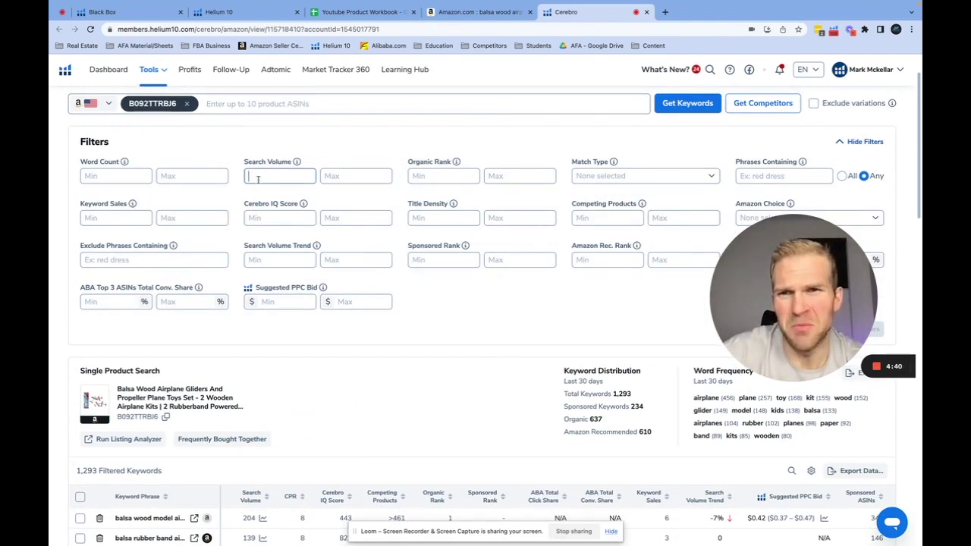
pyautogui.write('500')
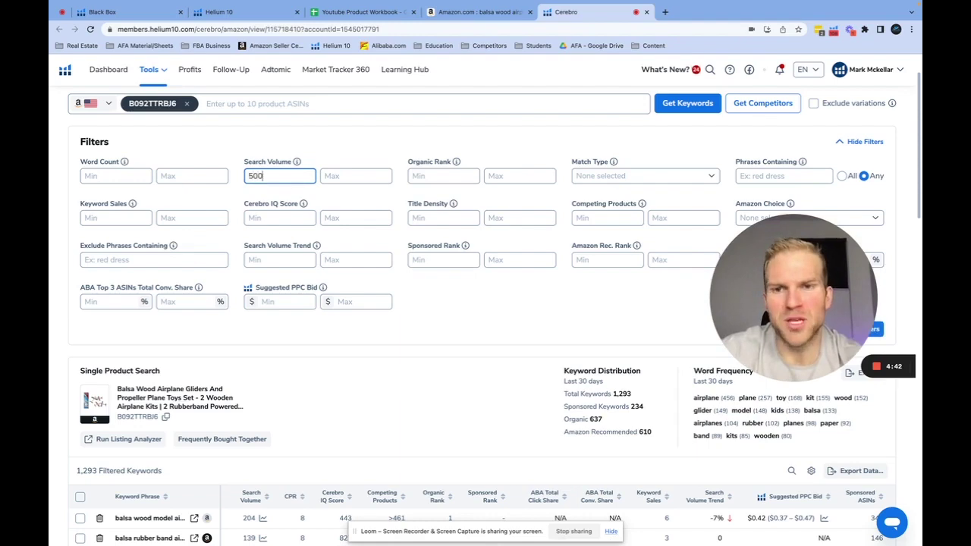
pyautogui.scroll(-2, 872, 254)
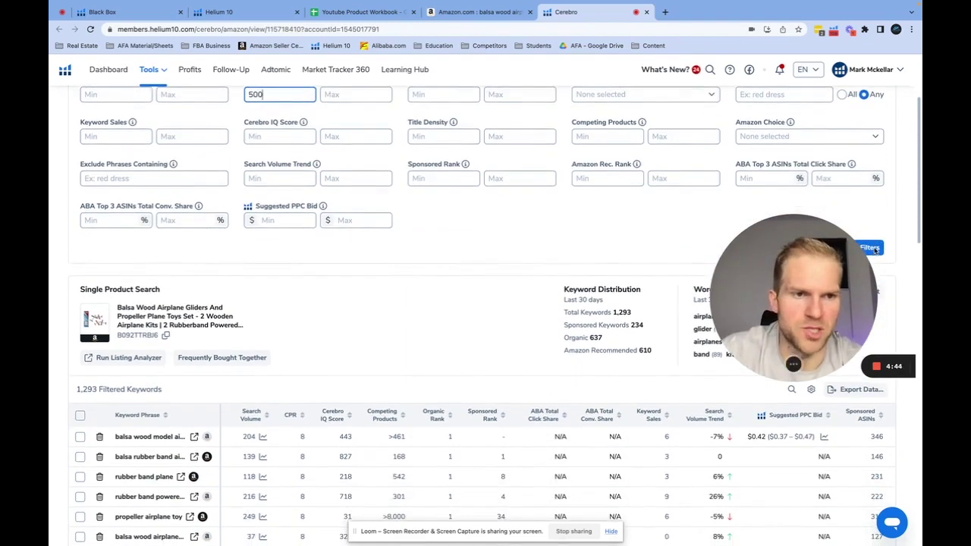
pyautogui.click(876, 250)
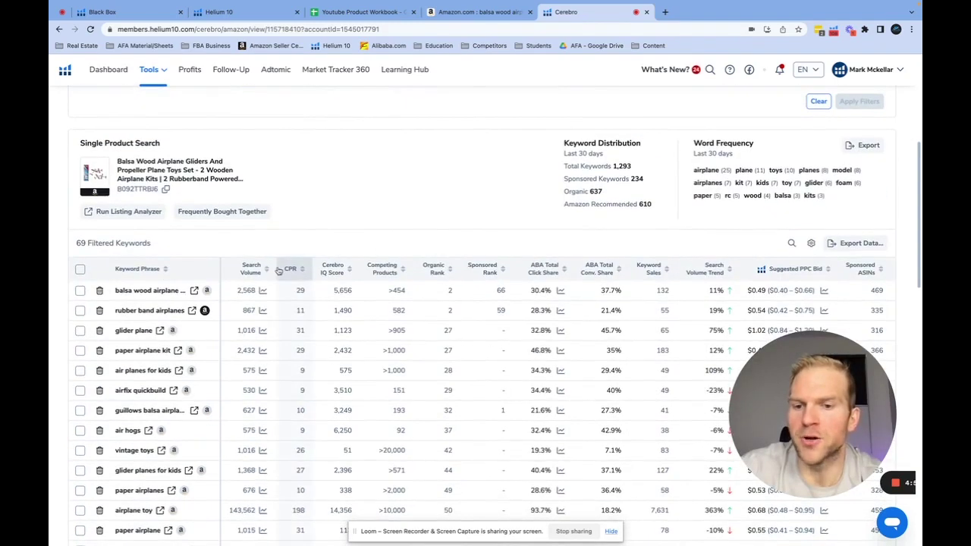
# Step: Look over the filtered keywords and sort them by search volume from highest to lowest
pyautogui.scroll(2, 237, 277)
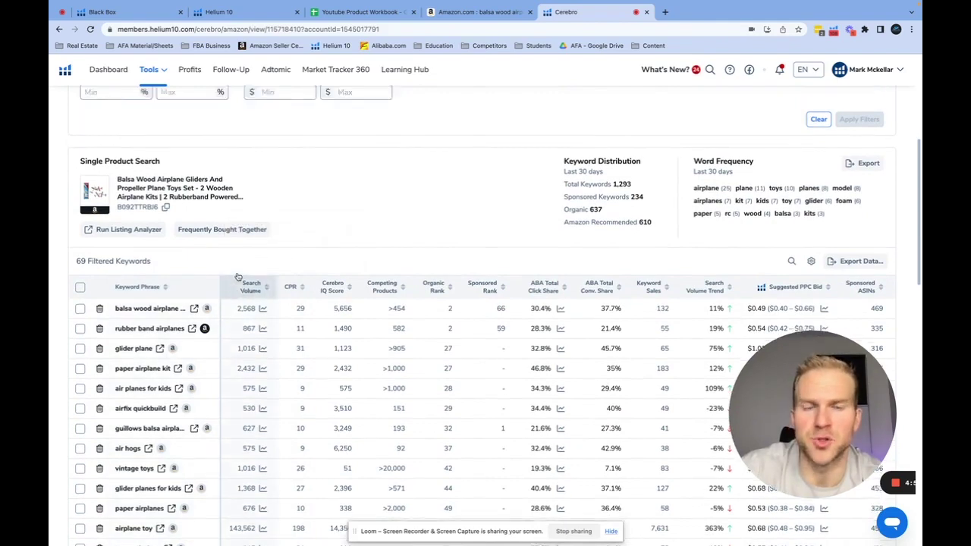
pyautogui.scroll(2, 237, 277)
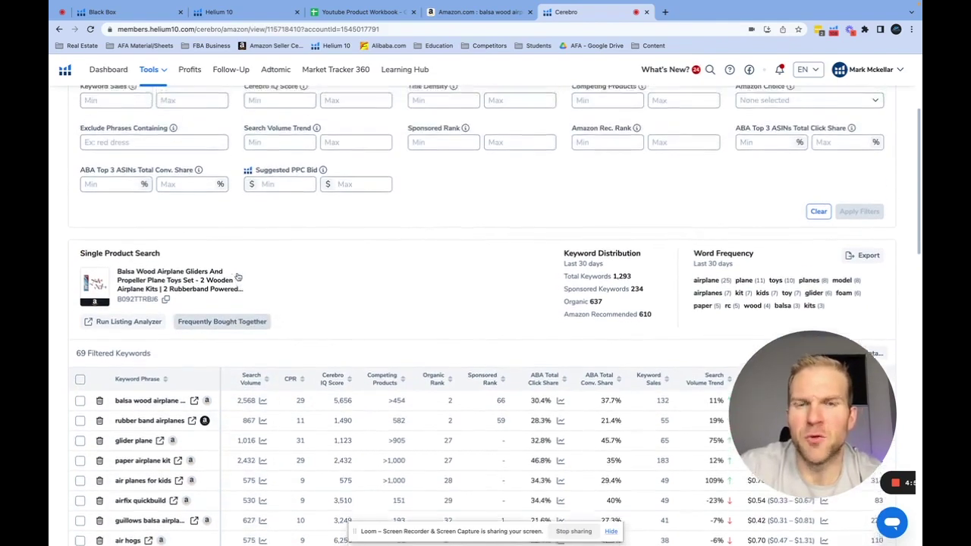
pyautogui.scroll(-4, 238, 277)
pyautogui.scroll(-3, 238, 276)
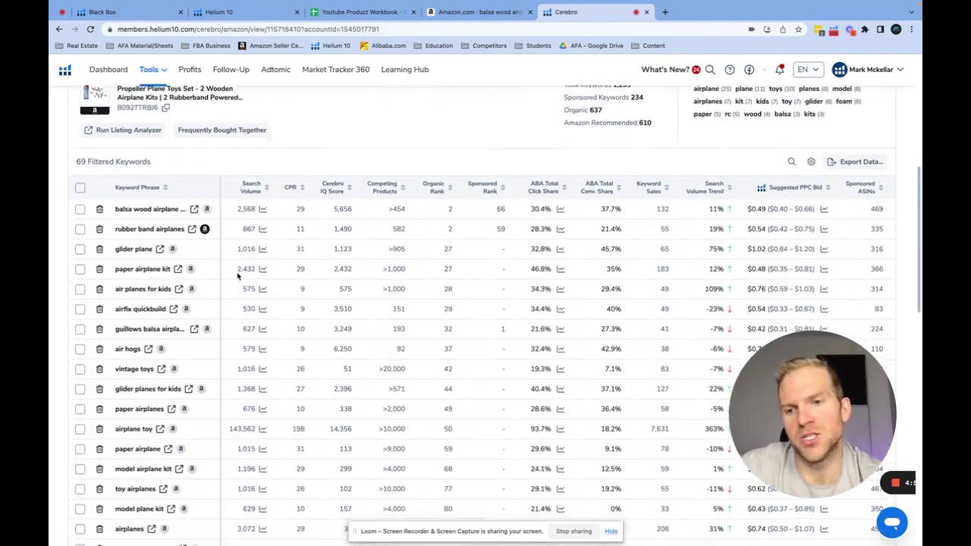
pyautogui.scroll(-2, 202, 258)
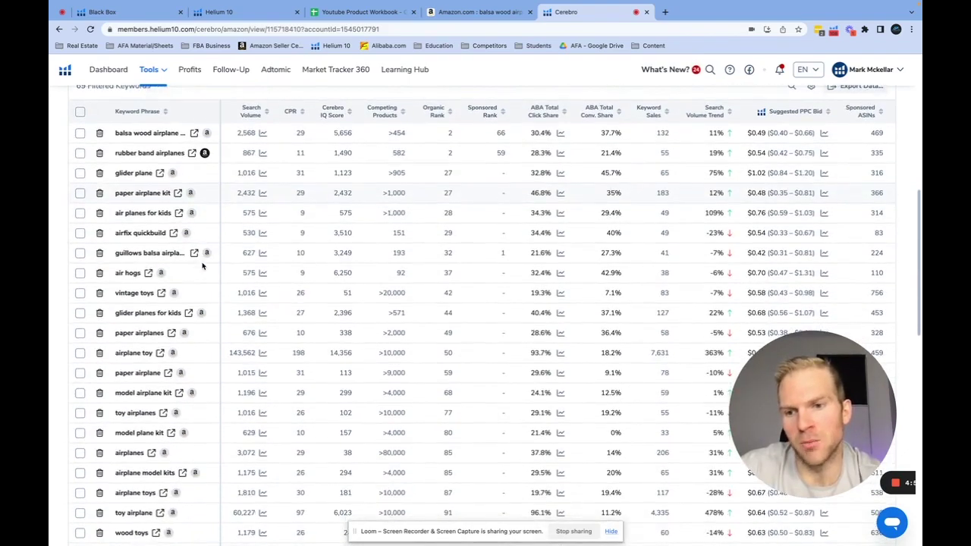
pyautogui.scroll(10, 203, 265)
pyautogui.scroll(-4, 203, 265)
pyautogui.scroll(-6, 202, 265)
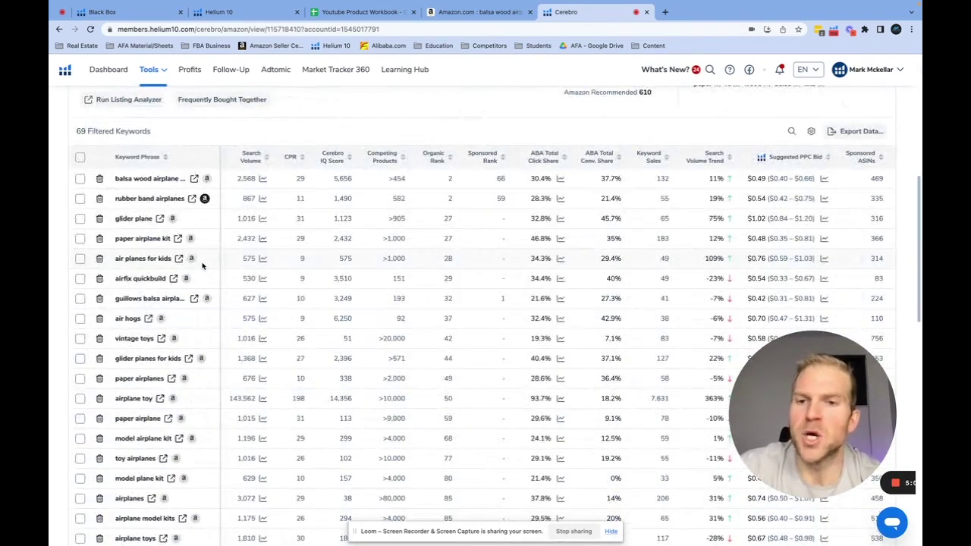
pyautogui.click(252, 161)
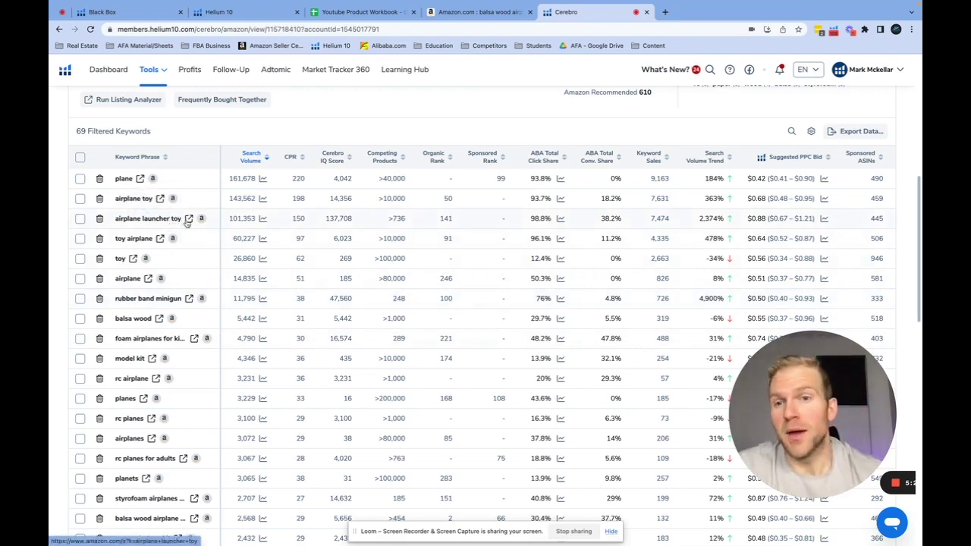
# Step: Open the Amazon search results for the keyword "foam airplanes for kids" and run Xray product research on them
pyautogui.click(193, 339)
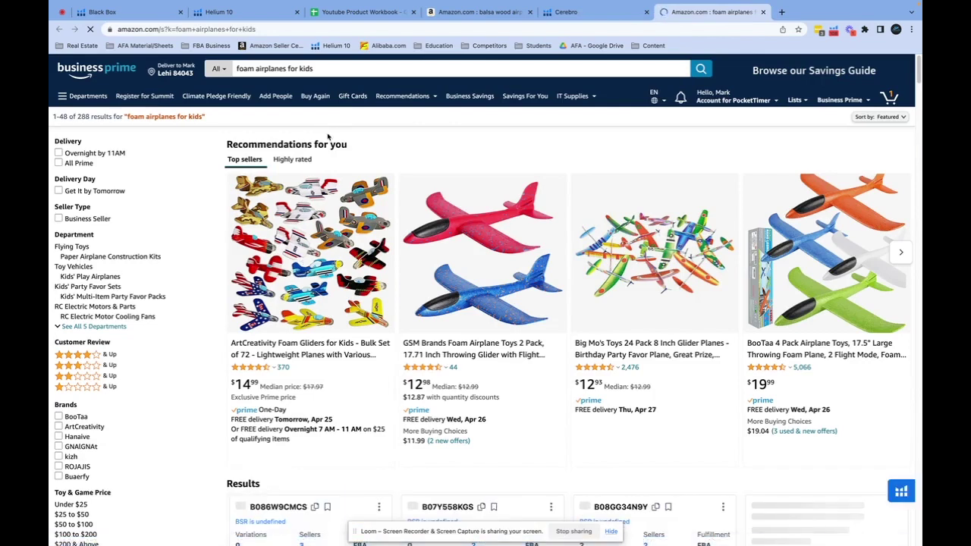
pyautogui.click(832, 30)
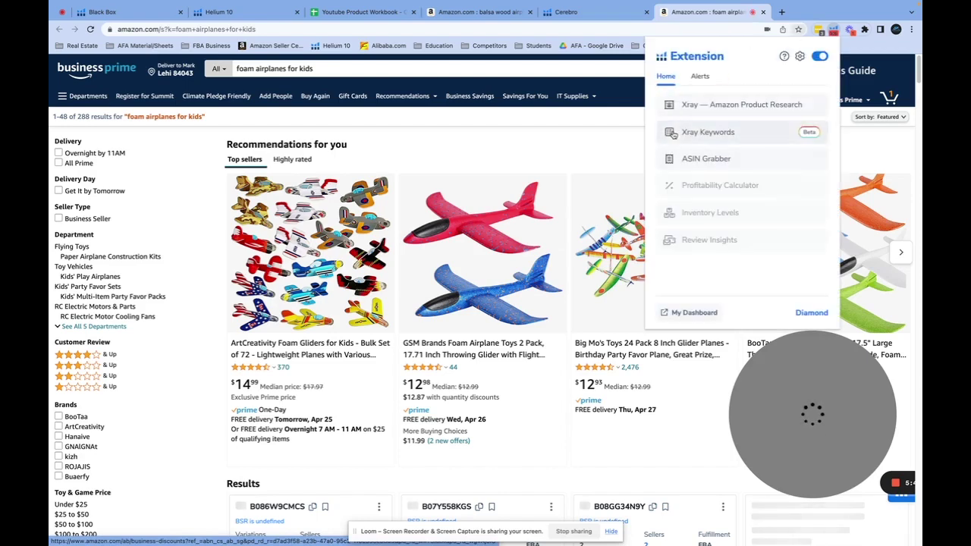
pyautogui.click(689, 113)
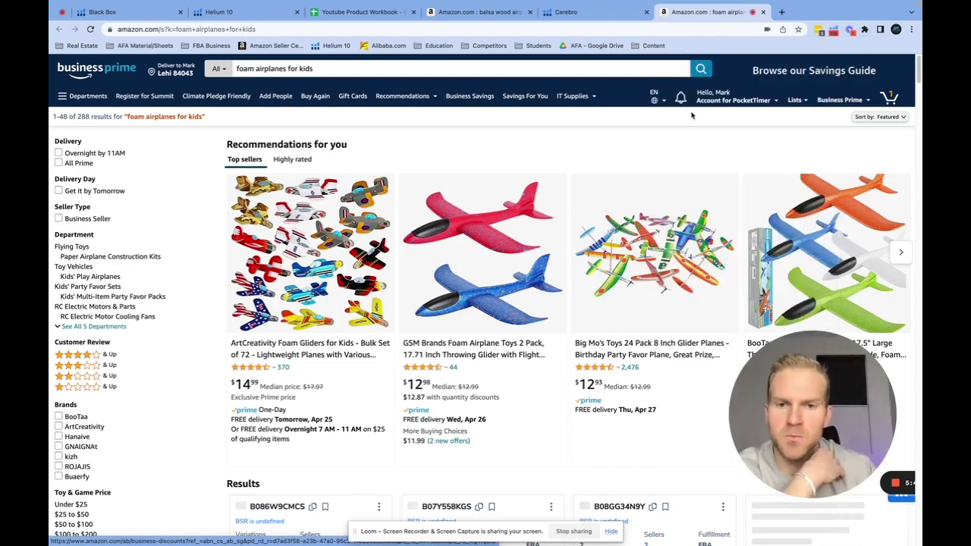
# Step: Compare the revenue, sales, ratings and review counts of the foam airplane listings in the Xray data
pyautogui.scroll(-1, 492, 343)
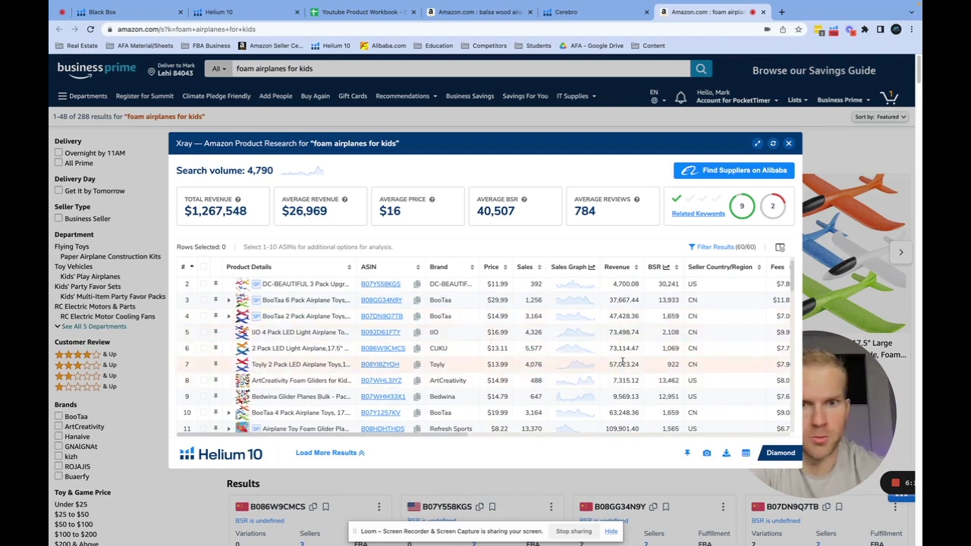
pyautogui.hscroll(5, 622, 362)
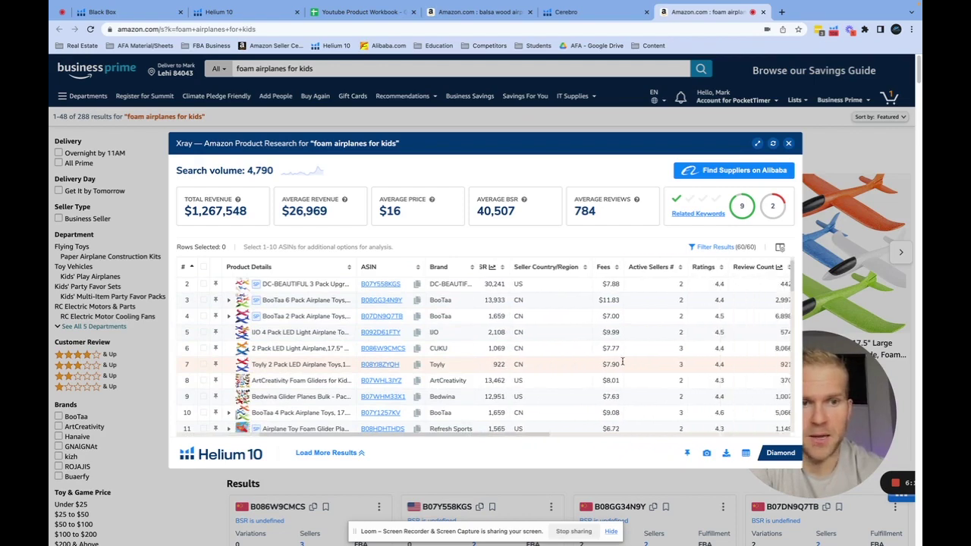
pyautogui.hscroll(2, 622, 362)
pyautogui.scroll(-5, 695, 341)
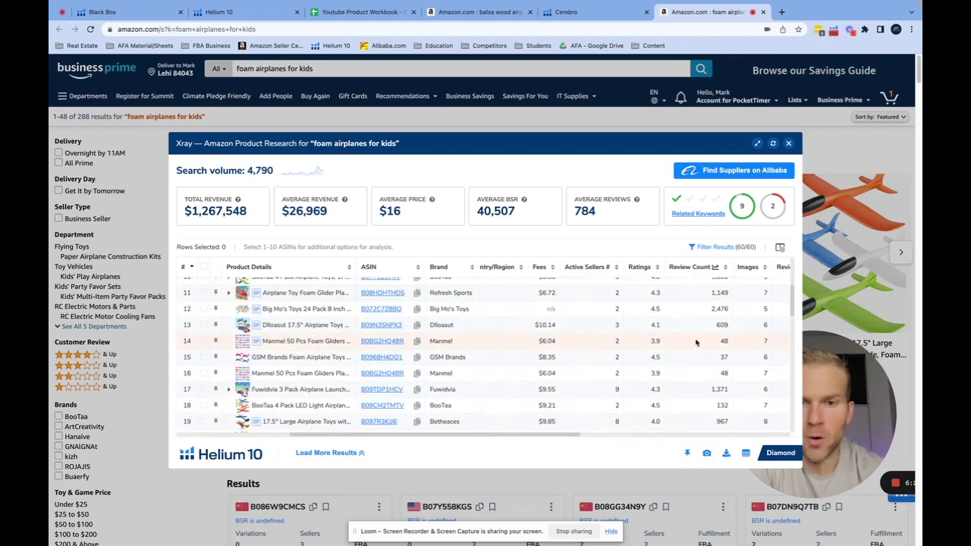
pyautogui.hscroll(-5, 695, 340)
pyautogui.hscroll(-2, 695, 343)
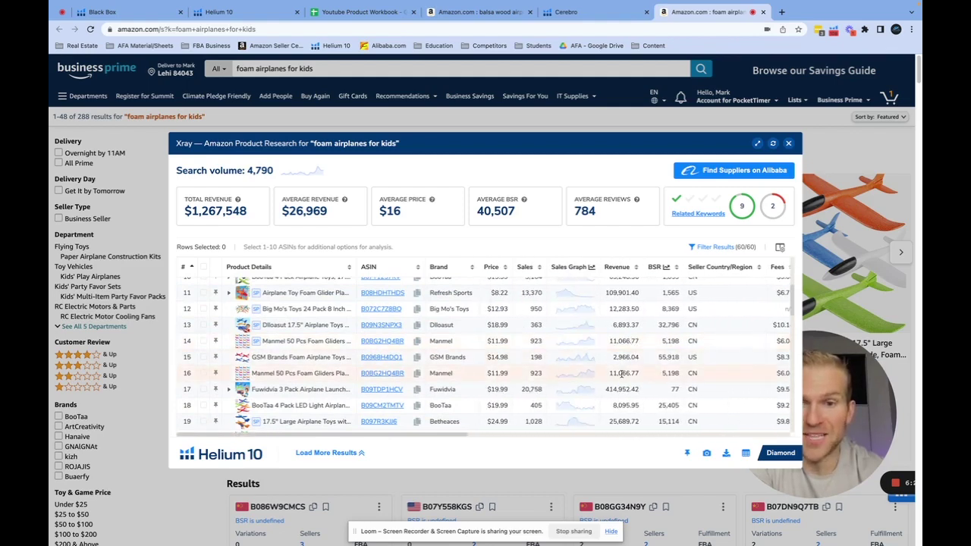
pyautogui.hscroll(6, 622, 373)
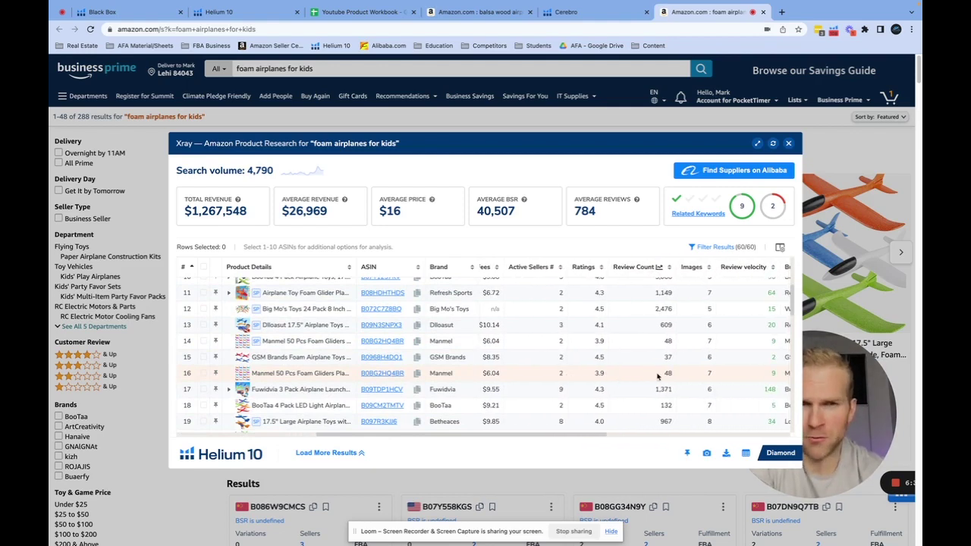
# Step: Examine the seller countries, size tiers, fulfillment and review counts further down the foam airplane listings in Xray, and close the Xray results
pyautogui.hscroll(-5, 658, 375)
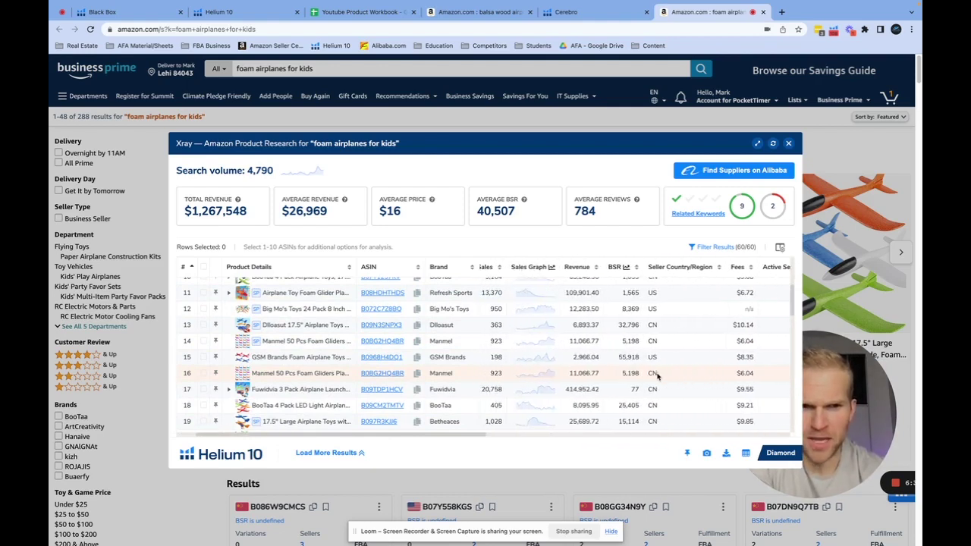
pyautogui.scroll(5, 657, 375)
pyautogui.hscroll(5, 658, 376)
pyautogui.hscroll(4, 658, 376)
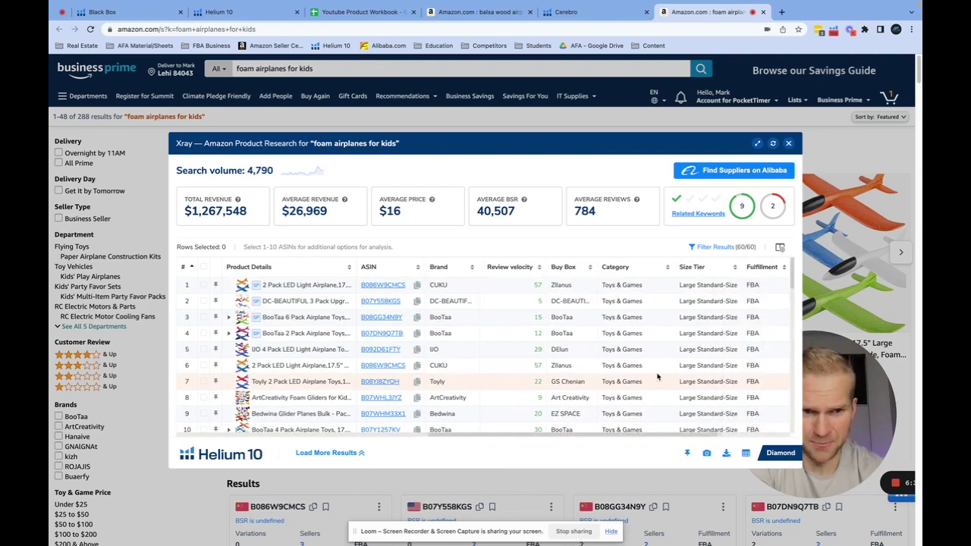
pyautogui.hscroll(-6, 658, 377)
pyautogui.hscroll(1, 657, 376)
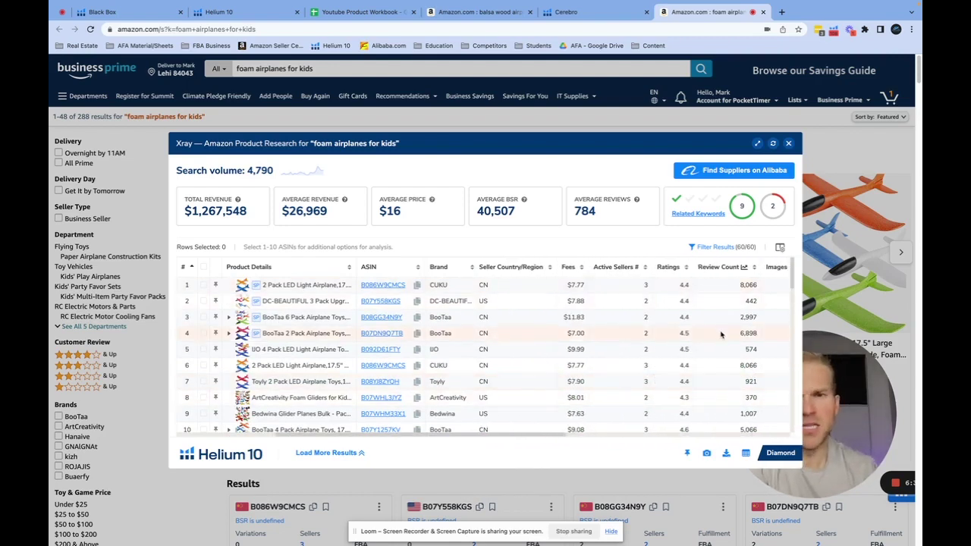
pyautogui.scroll(-5, 721, 335)
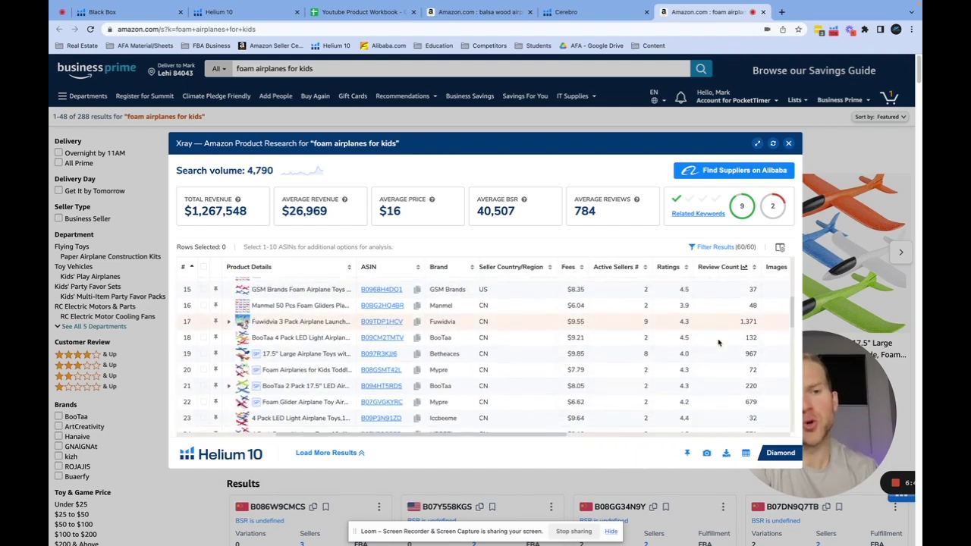
pyautogui.scroll(-2, 719, 343)
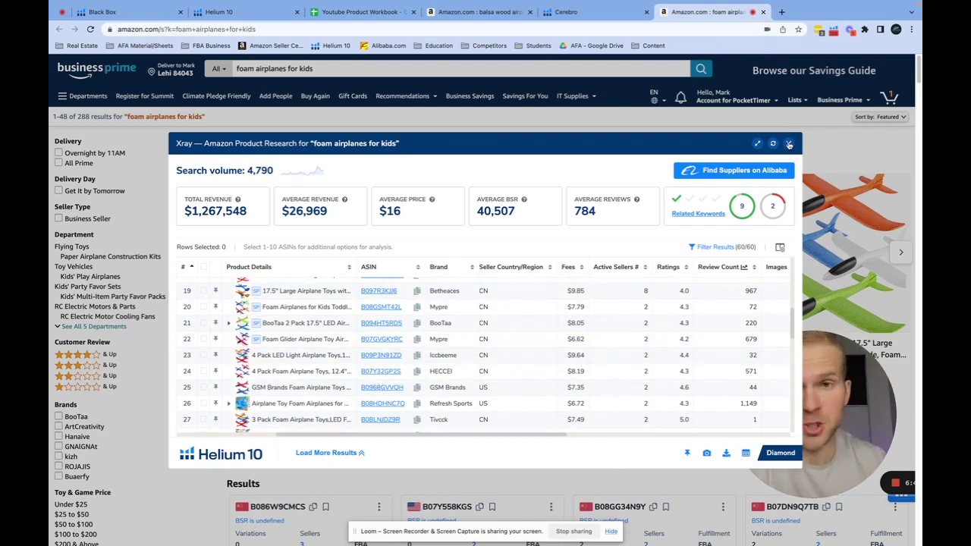
pyautogui.click(789, 144)
# Step: In the Youtube Product Workbook, enter "foam airplanes for kids" as the next product/keyword in row 4
pyautogui.click(366, 12)
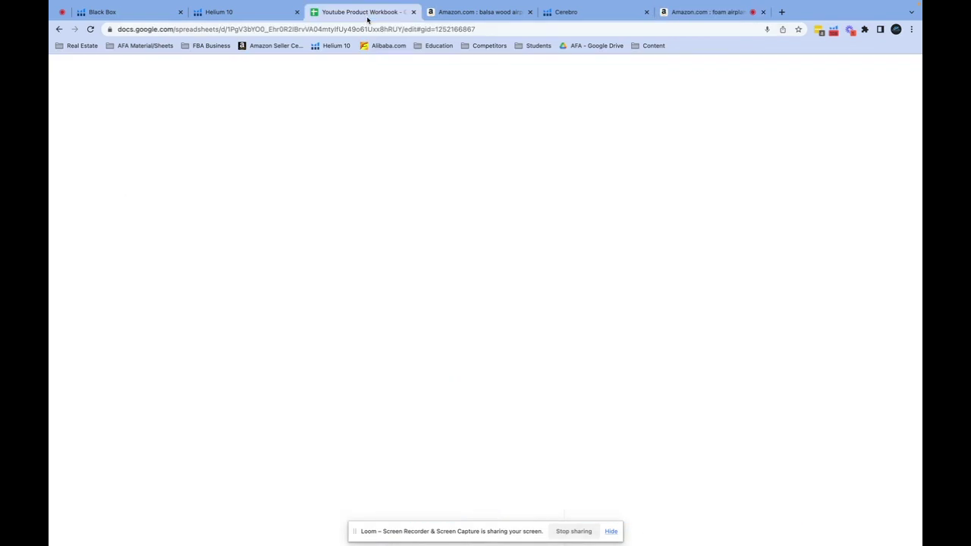
pyautogui.click(156, 197)
pyautogui.write('foam ai')
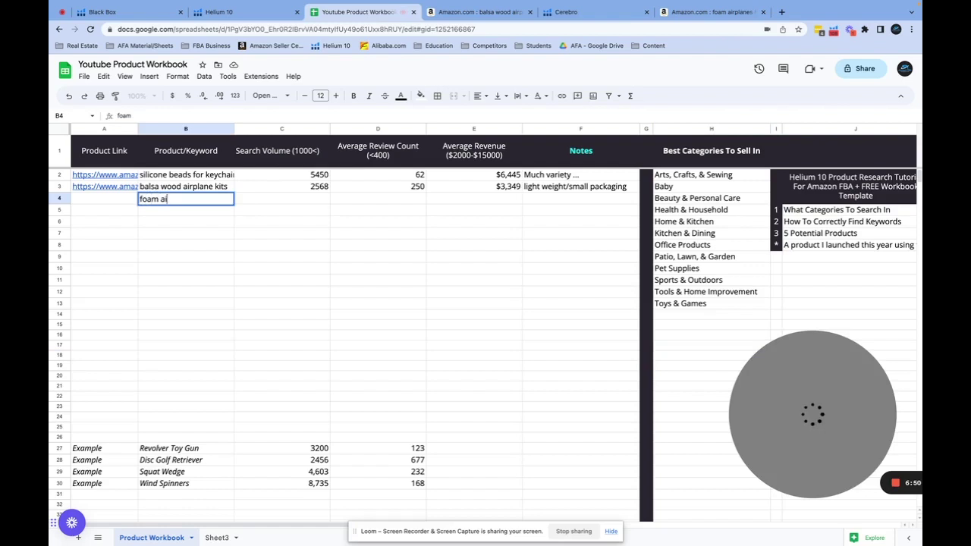
pyautogui.write('rplanes for kids')
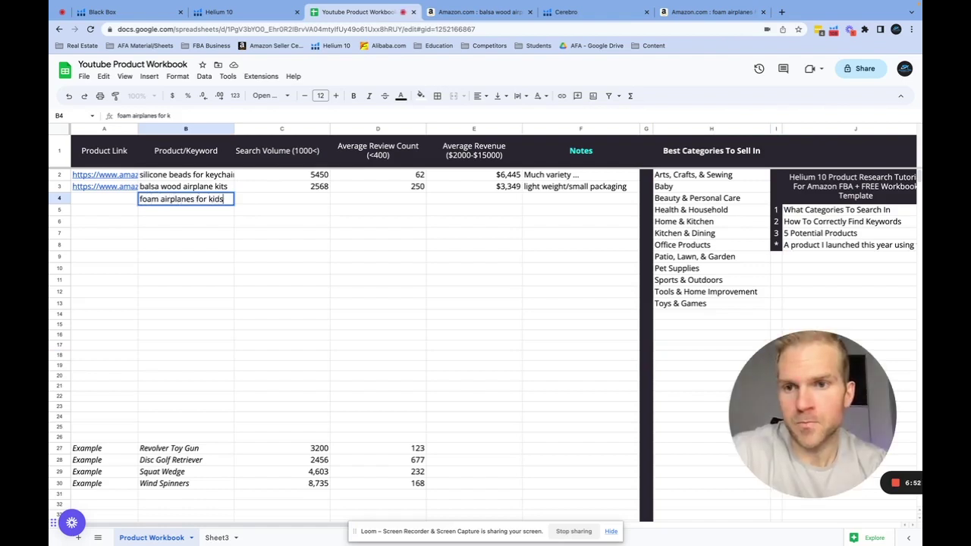
pyautogui.press('Return')
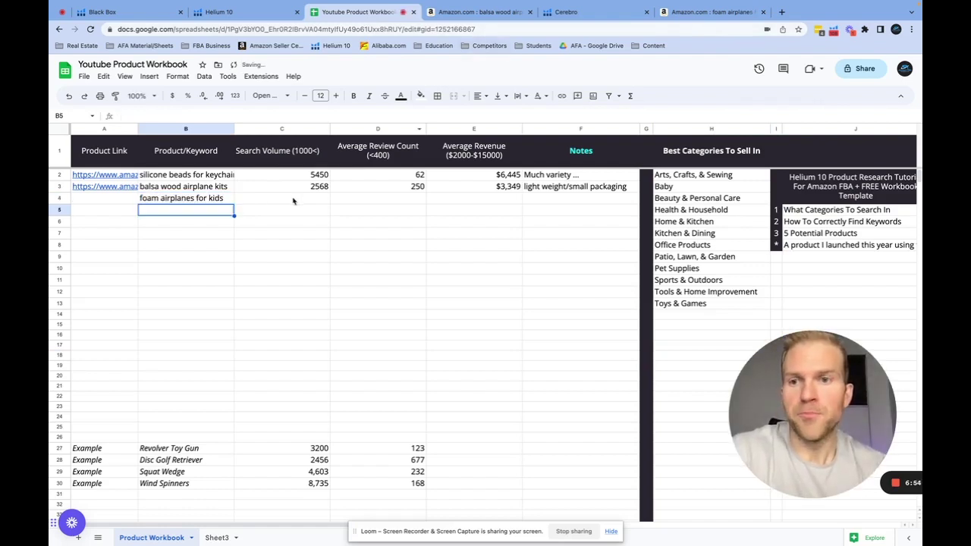
# Step: Return to the Amazon search results for "foam airplanes for kids"
pyautogui.click(675, 12)
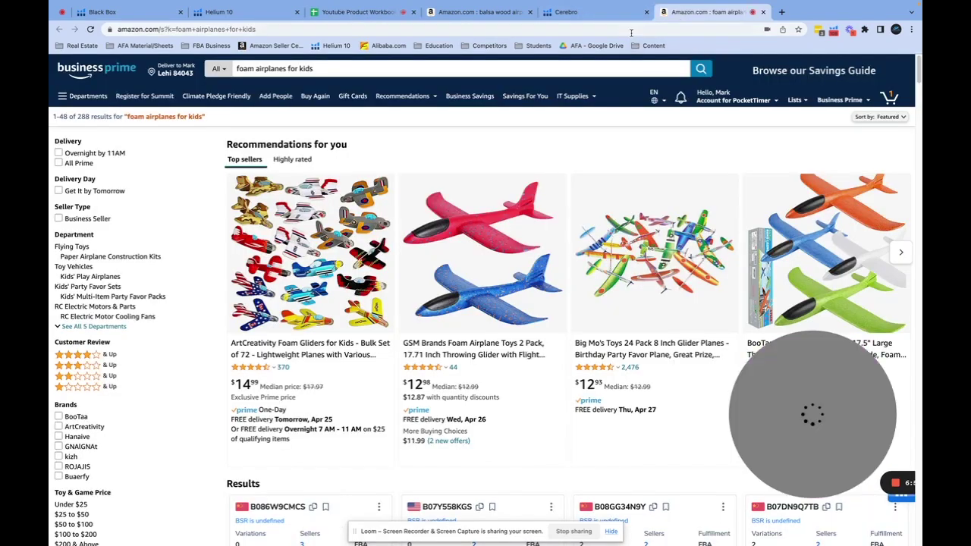